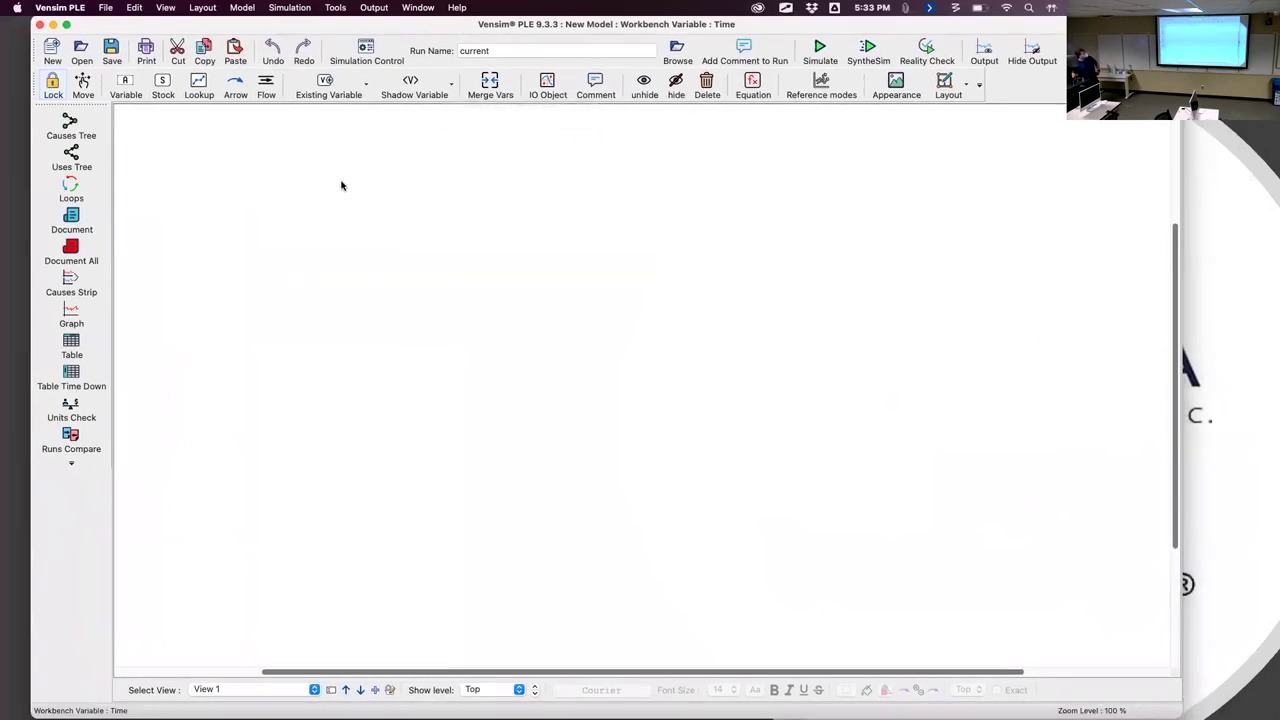
{"action": "left_click", "coordinate": [336, 8]}
{"action": "left_click", "coordinate": [240, 211]}
{"action": "left_click", "coordinate": [340, 8]}
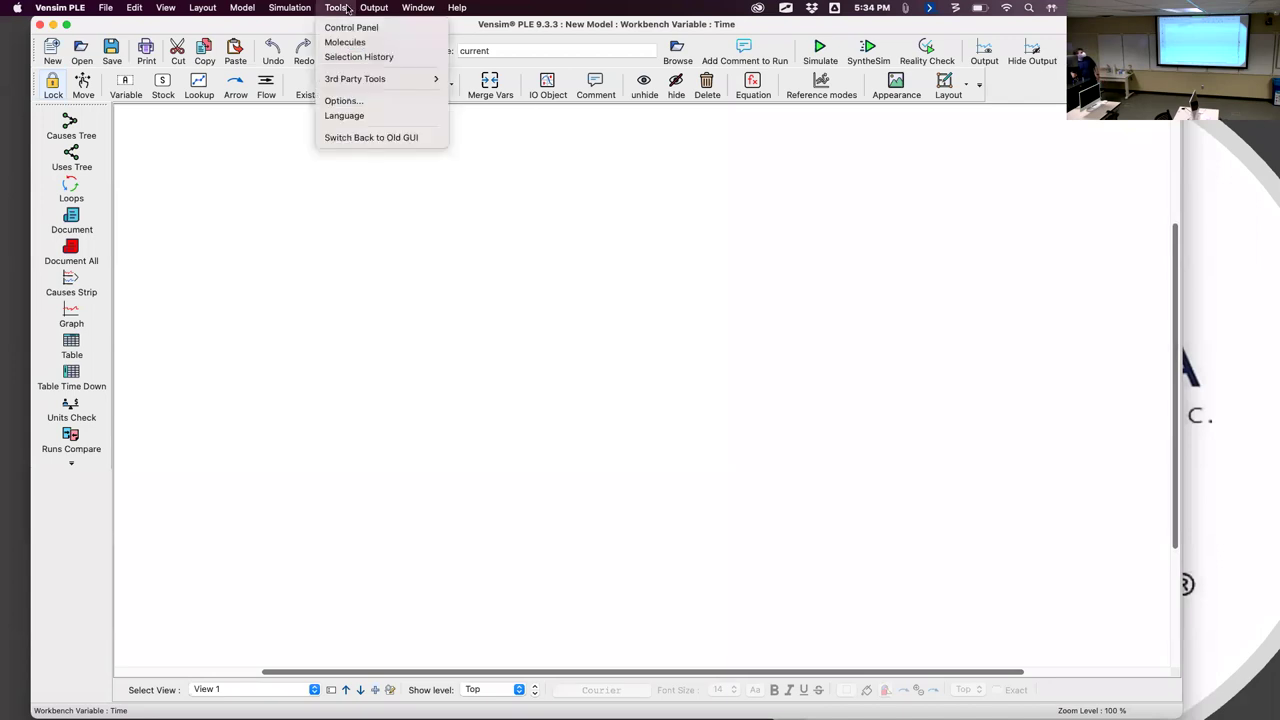
{"action": "left_click", "coordinate": [367, 140]}
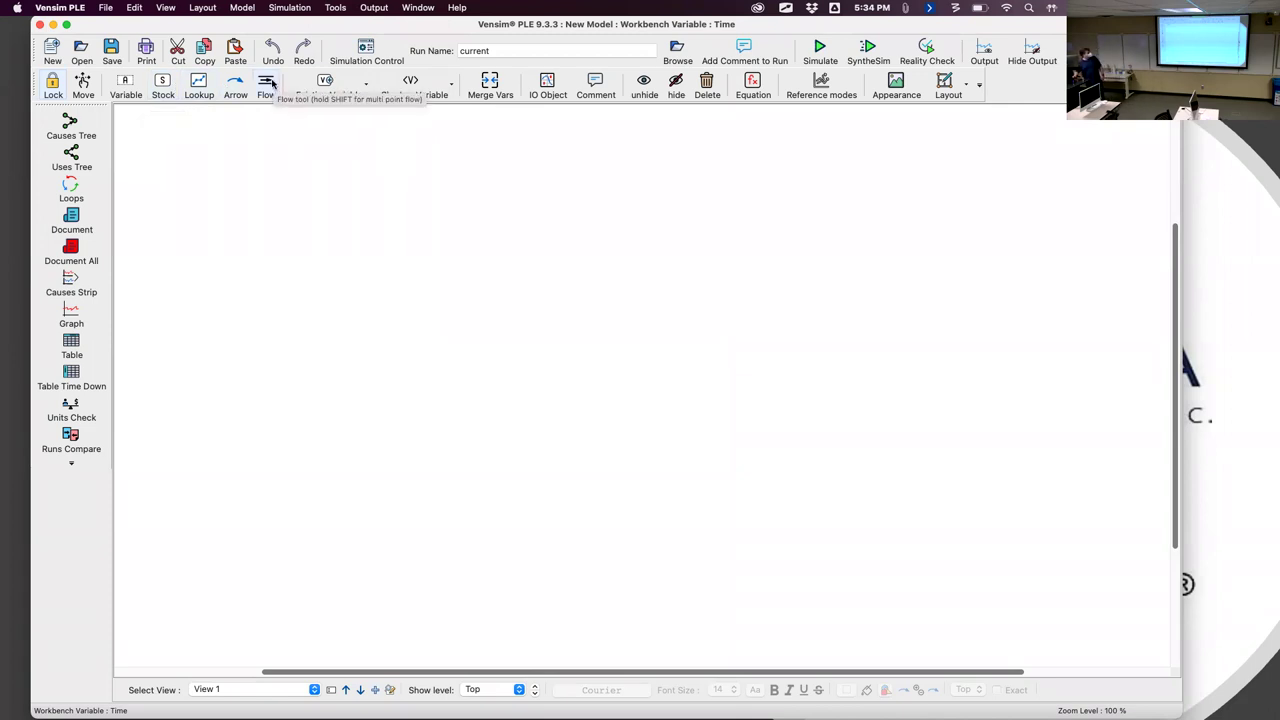
Step: Add a stock named Bacteria in the upper middle of the sketch and enlarge its box
{"action": "left_click", "coordinate": [165, 84]}
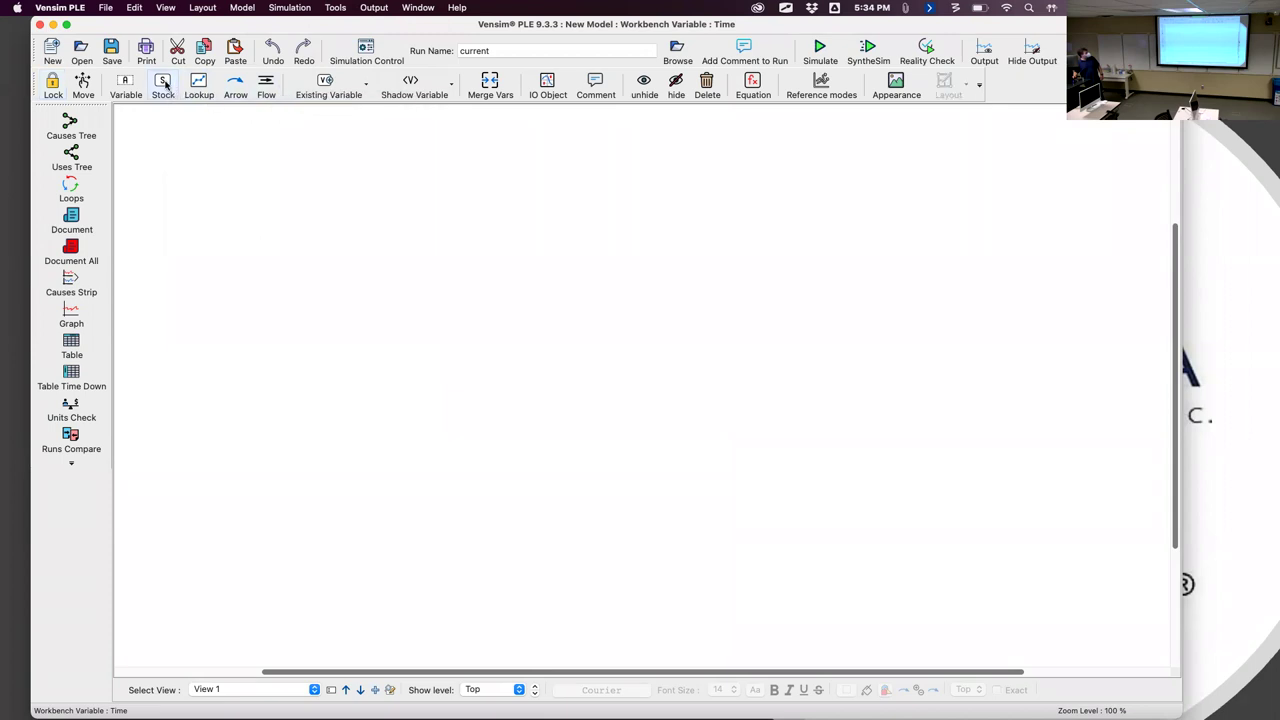
{"action": "left_click", "coordinate": [461, 274]}
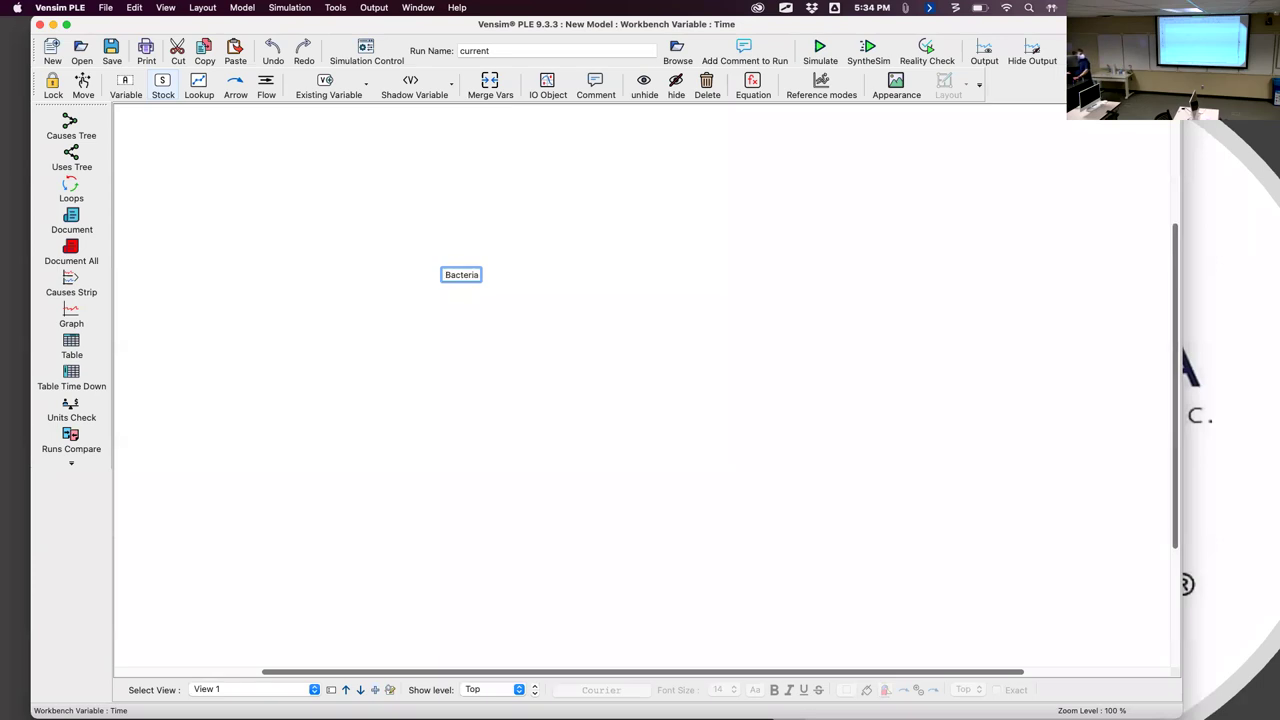
{"action": "type", "text": "Bacteria"}
{"action": "key", "text": "Return"}
{"action": "left_click_drag", "start_coordinate": [489, 287], "coordinate": [595, 317]}
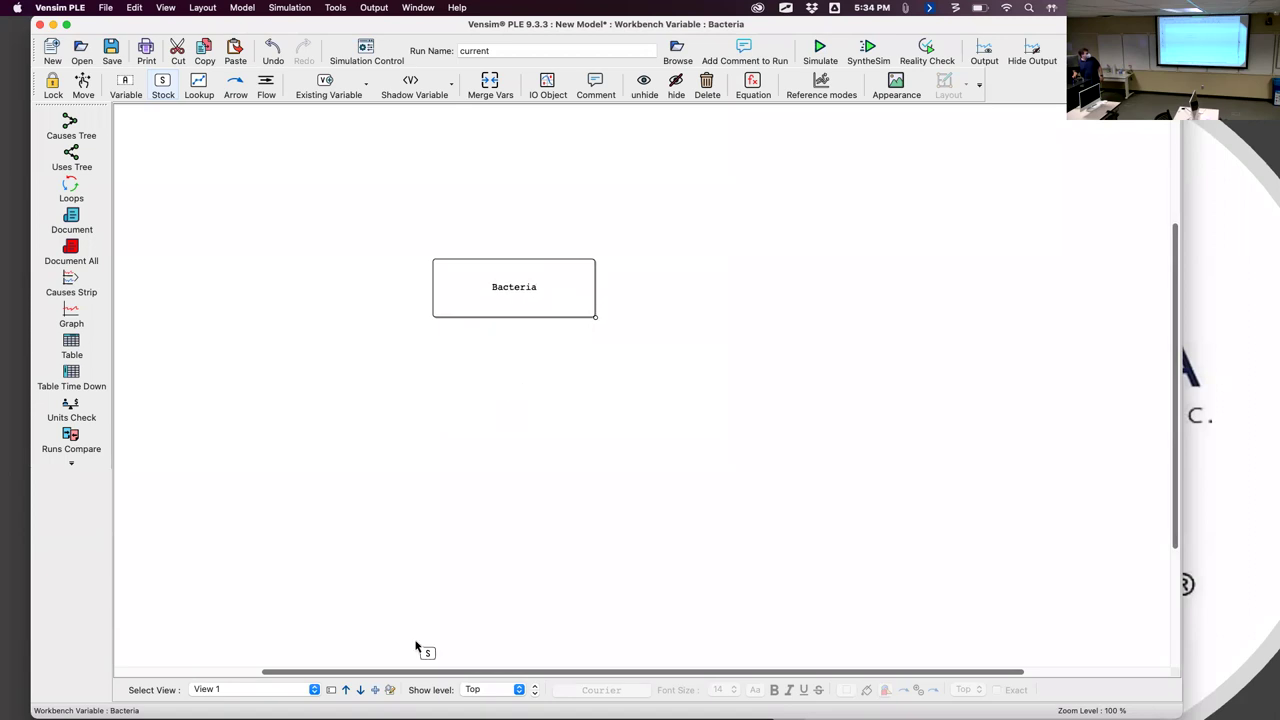
Step: Override the view's default font, keeping Courier and setting its size to 36
{"action": "right_click", "coordinate": [474, 458]}
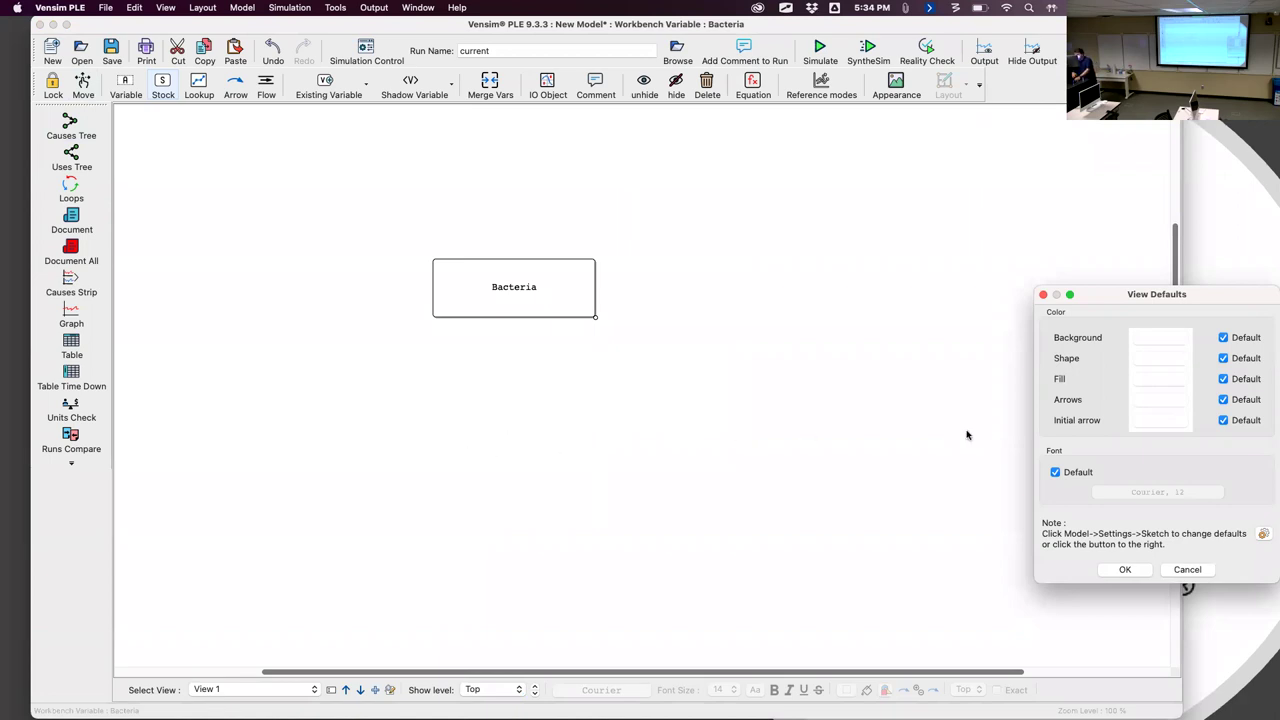
{"action": "left_click_drag", "start_coordinate": [1142, 300], "coordinate": [665, 312]}
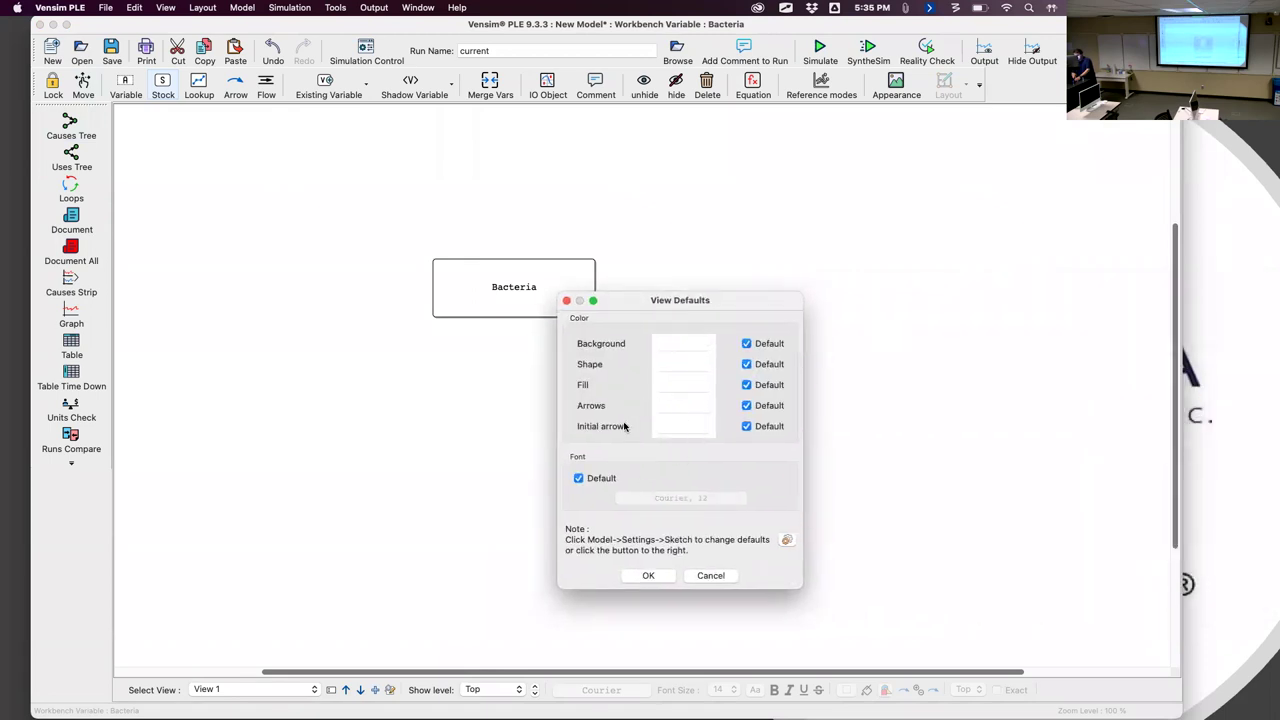
{"action": "left_click", "coordinate": [579, 478]}
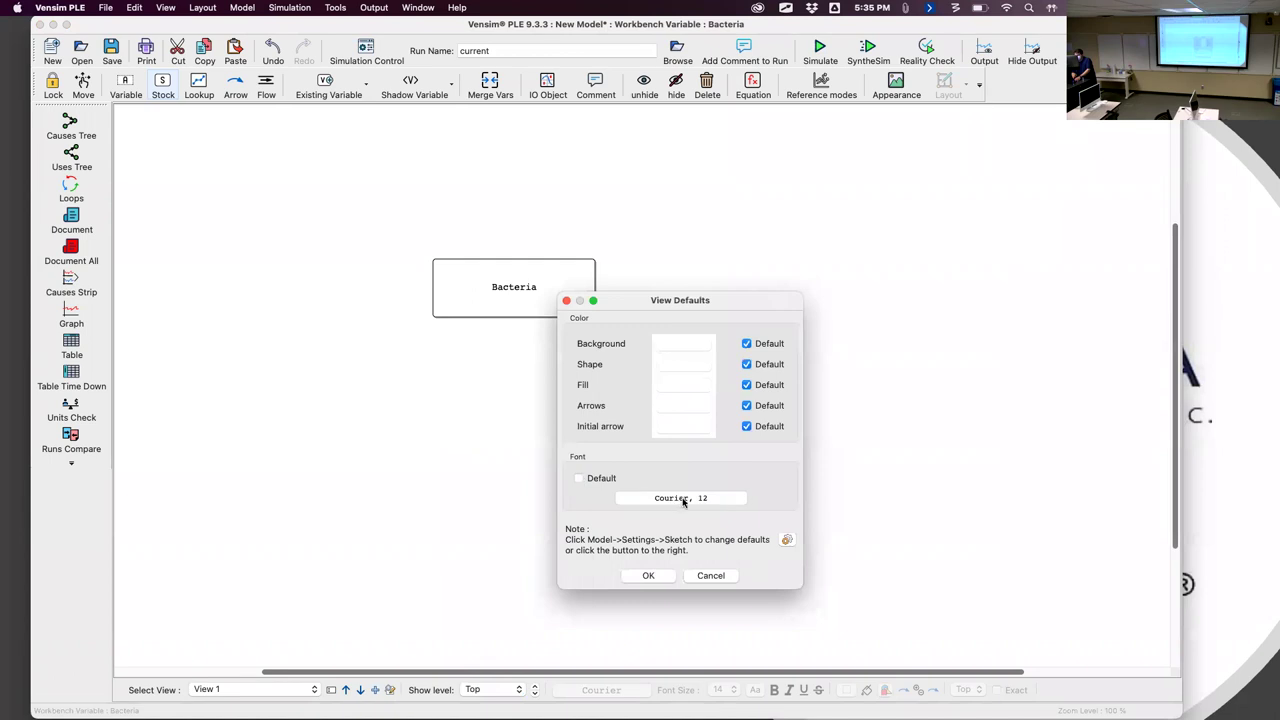
{"action": "left_click", "coordinate": [720, 497]}
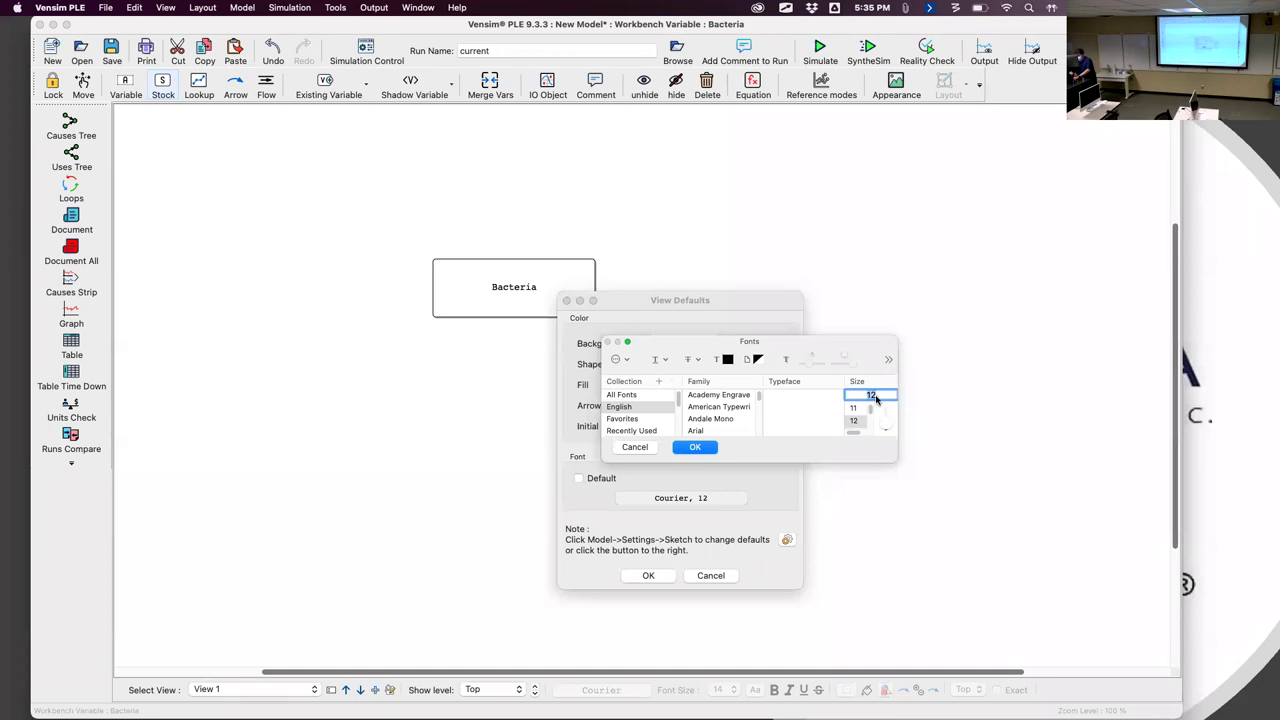
{"action": "type", "text": "30"}
{"action": "key", "text": "Return"}
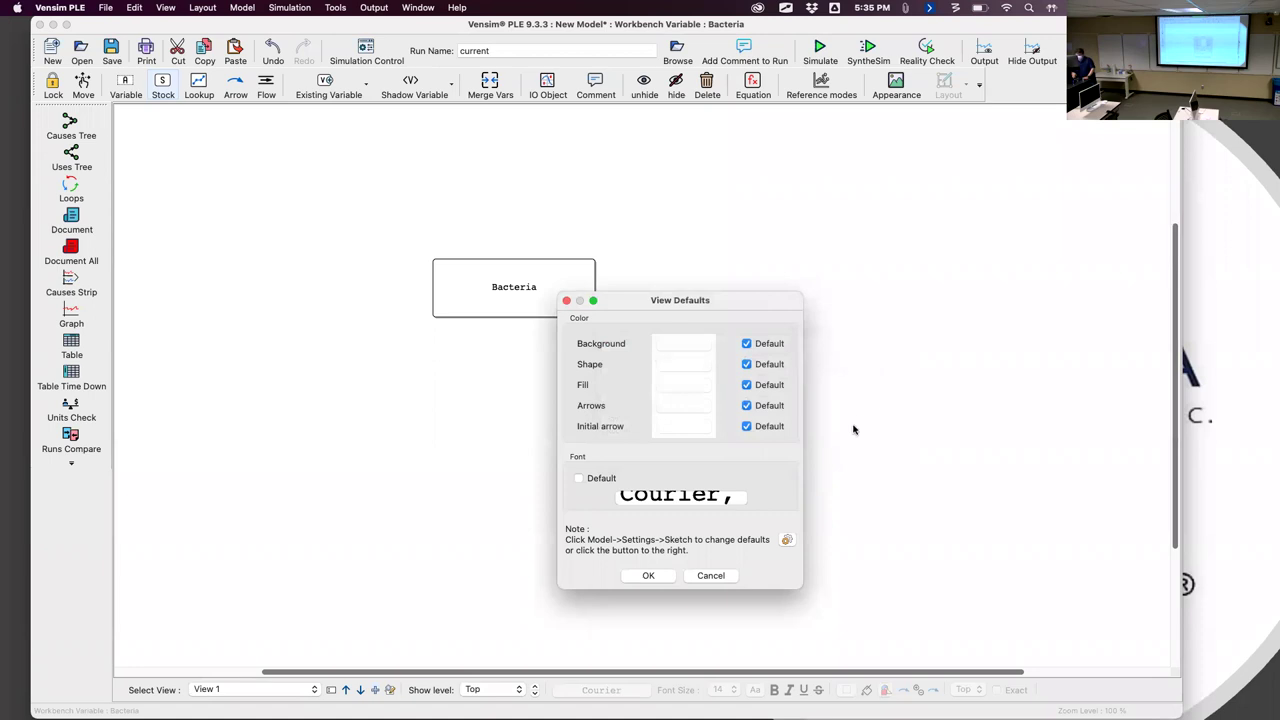
{"action": "left_click", "coordinate": [648, 576]}
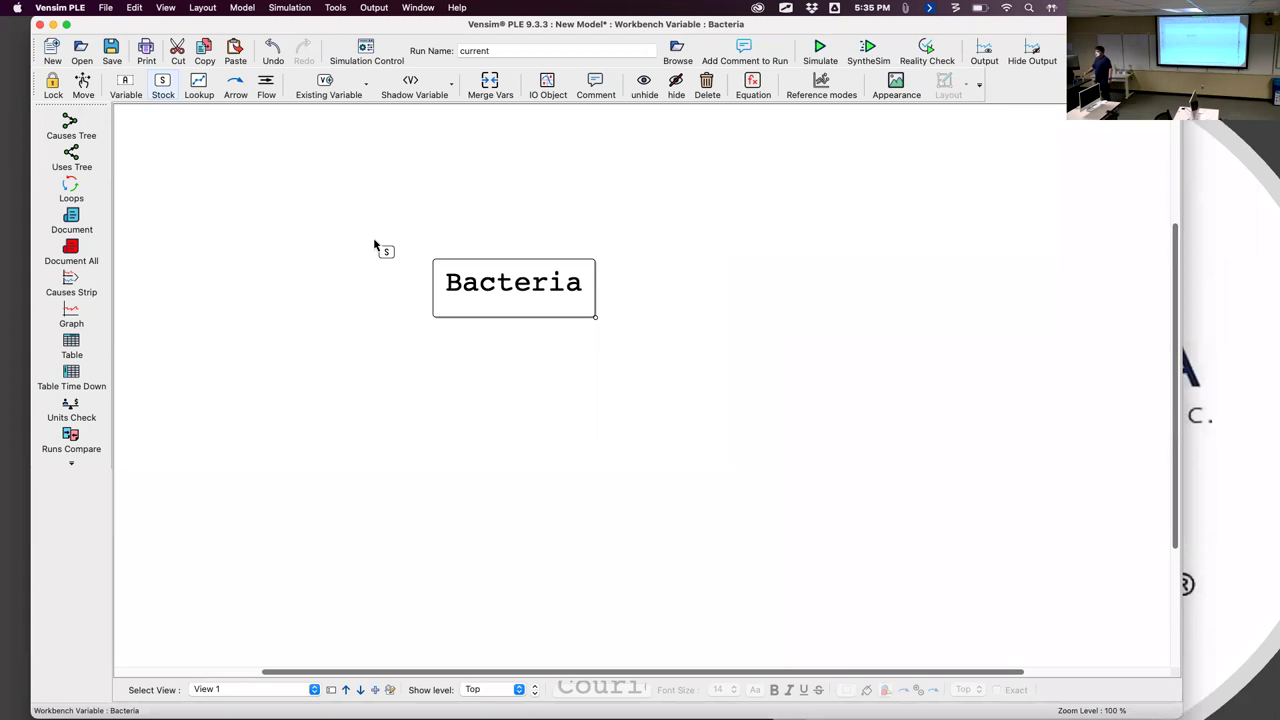
Step: Save the sketch to the Desktop as untitled.mdl in the Text Format Models file type to enable automated backup
{"action": "left_click", "coordinate": [268, 93]}
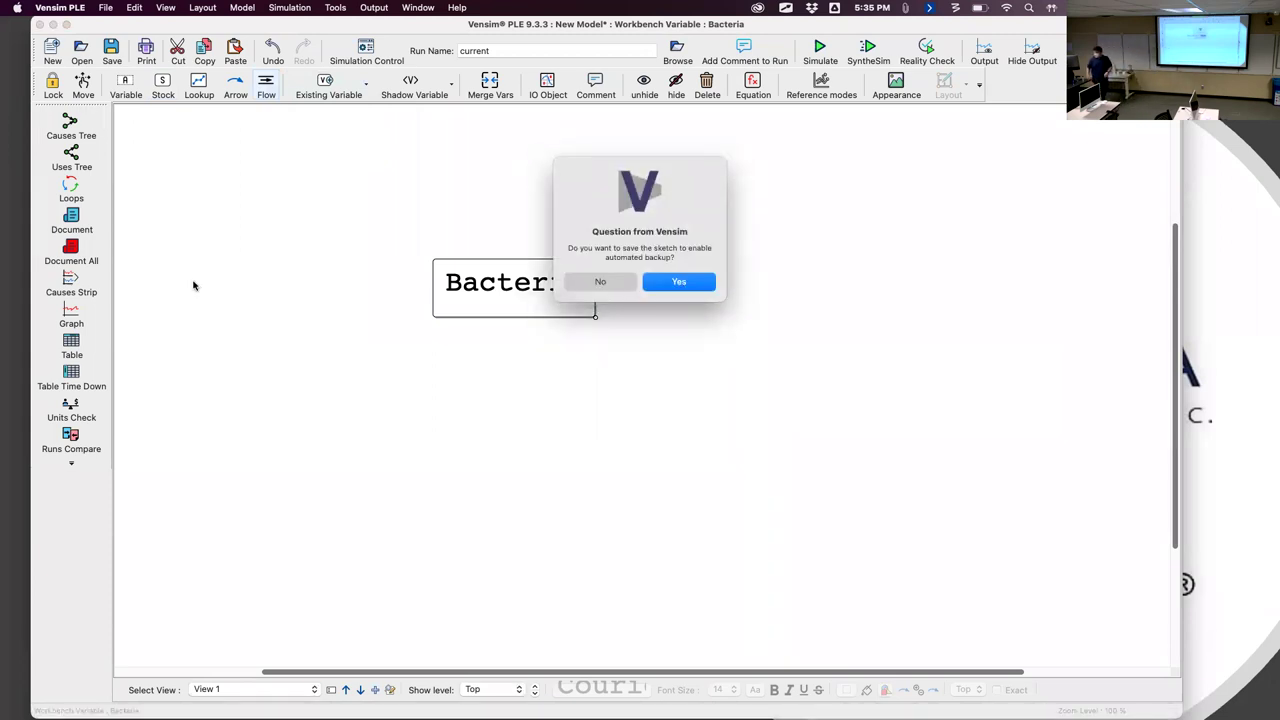
{"action": "left_click", "coordinate": [655, 284]}
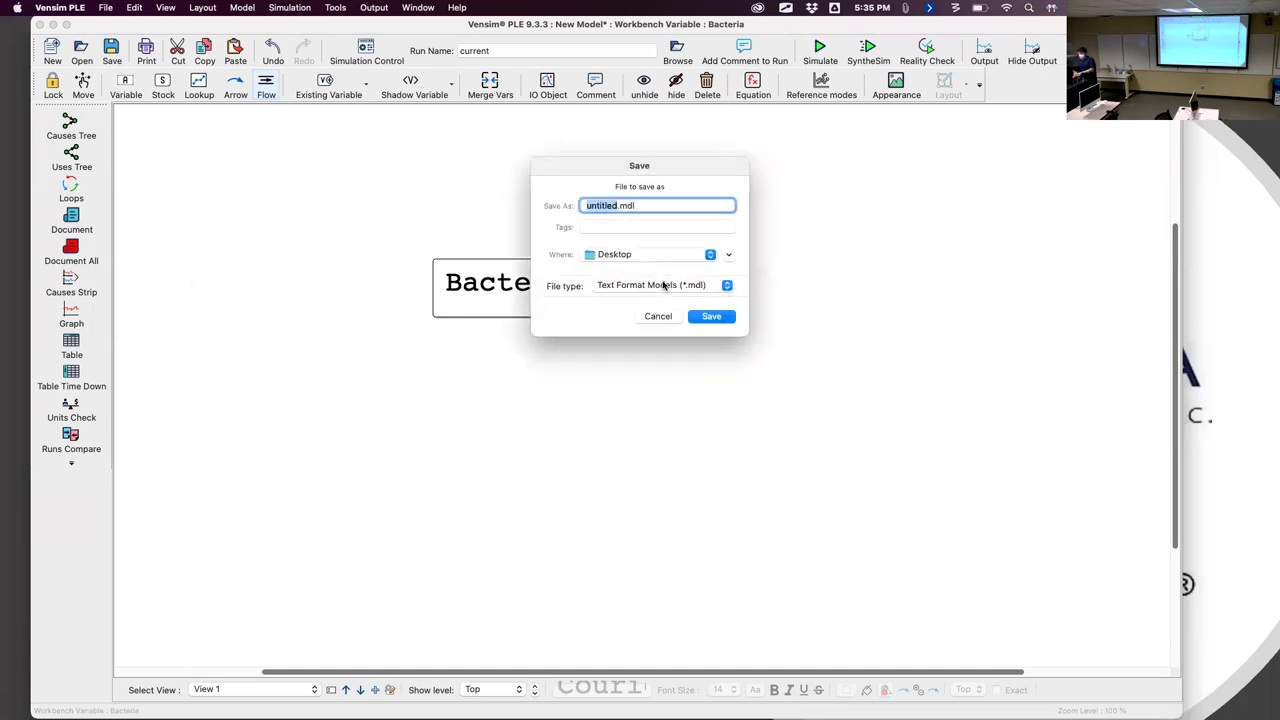
{"action": "left_click", "coordinate": [713, 318]}
Step: Draw an inflow from empty space on the left into the Bacteria stock and name it births
{"action": "left_click", "coordinate": [227, 284]}
{"action": "left_click", "coordinate": [490, 290]}
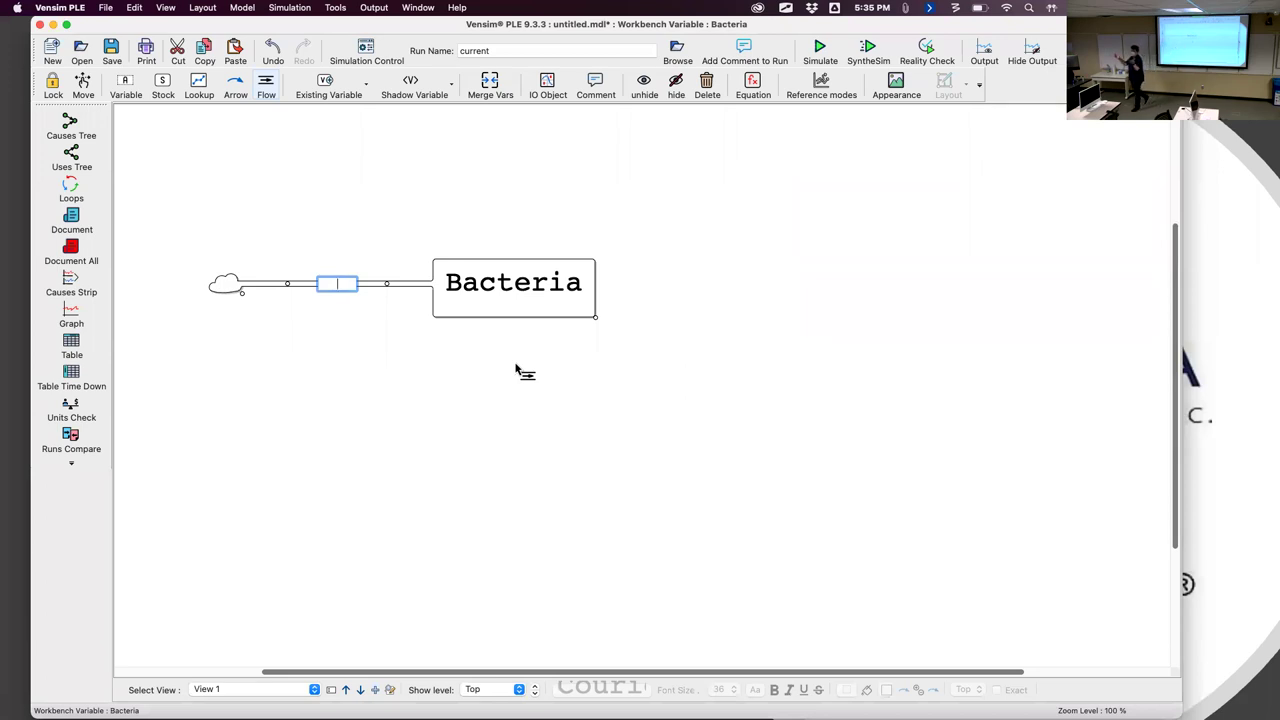
{"action": "type", "text": "births"}
{"action": "key", "text": "Return"}
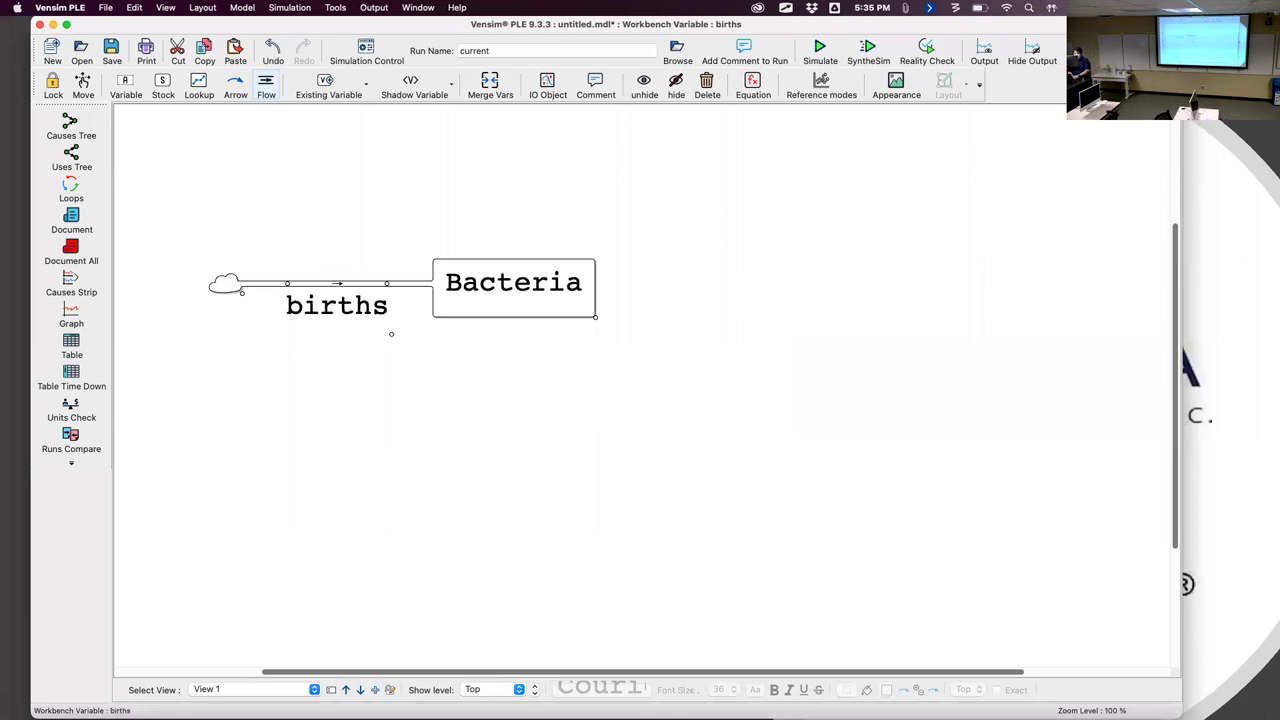
Step: Draw an outflow from the Bacteria stock to empty space on its right and name it deaths
{"action": "left_click", "coordinate": [518, 290]}
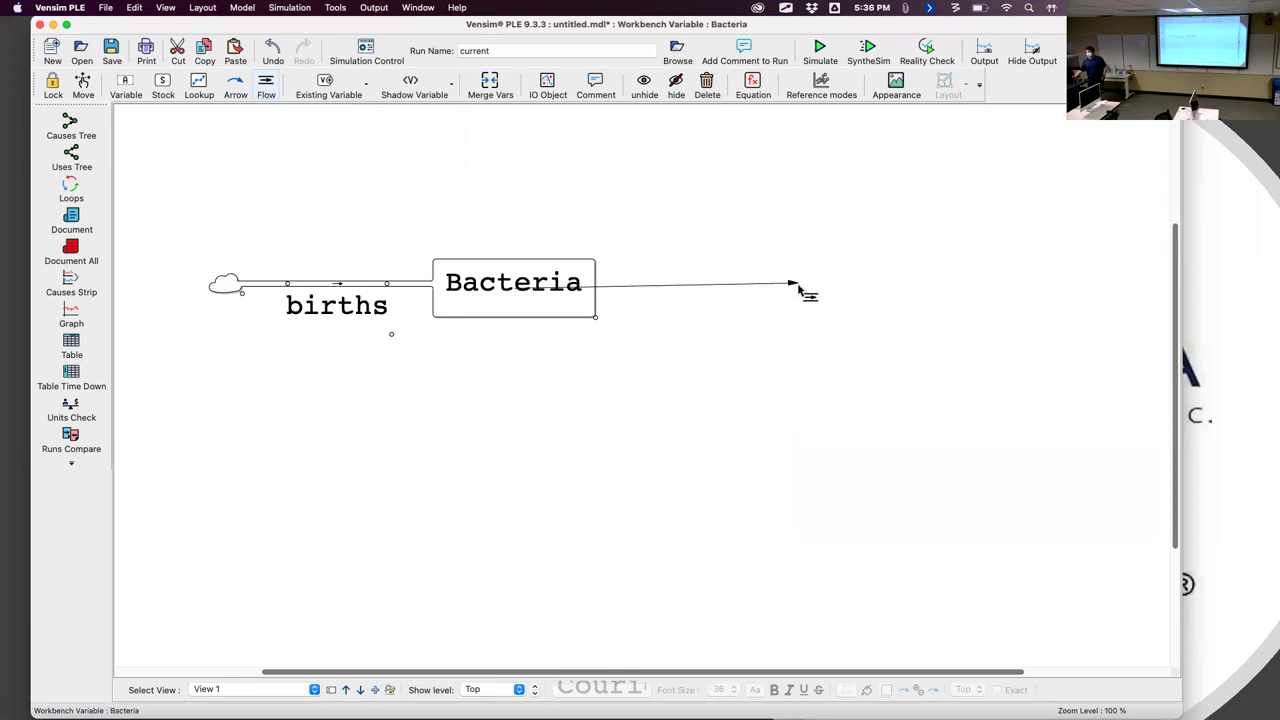
{"action": "left_click", "coordinate": [798, 287]}
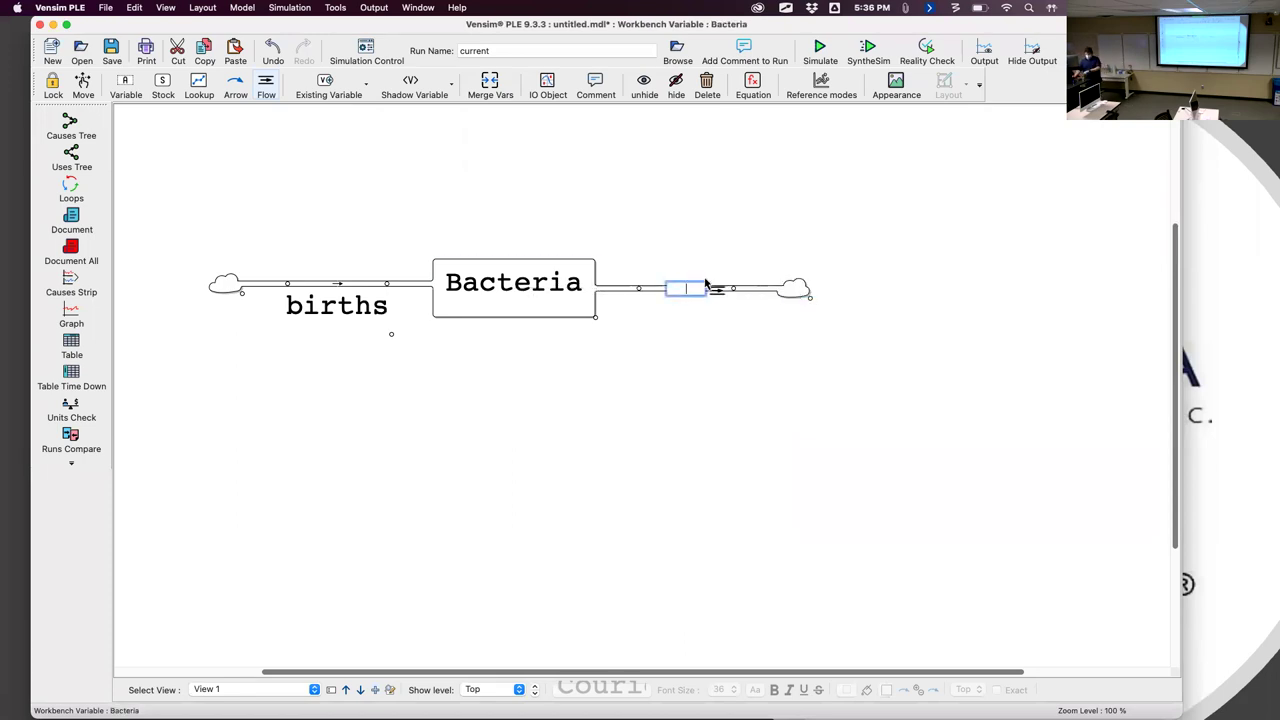
{"action": "type", "text": "deaths"}
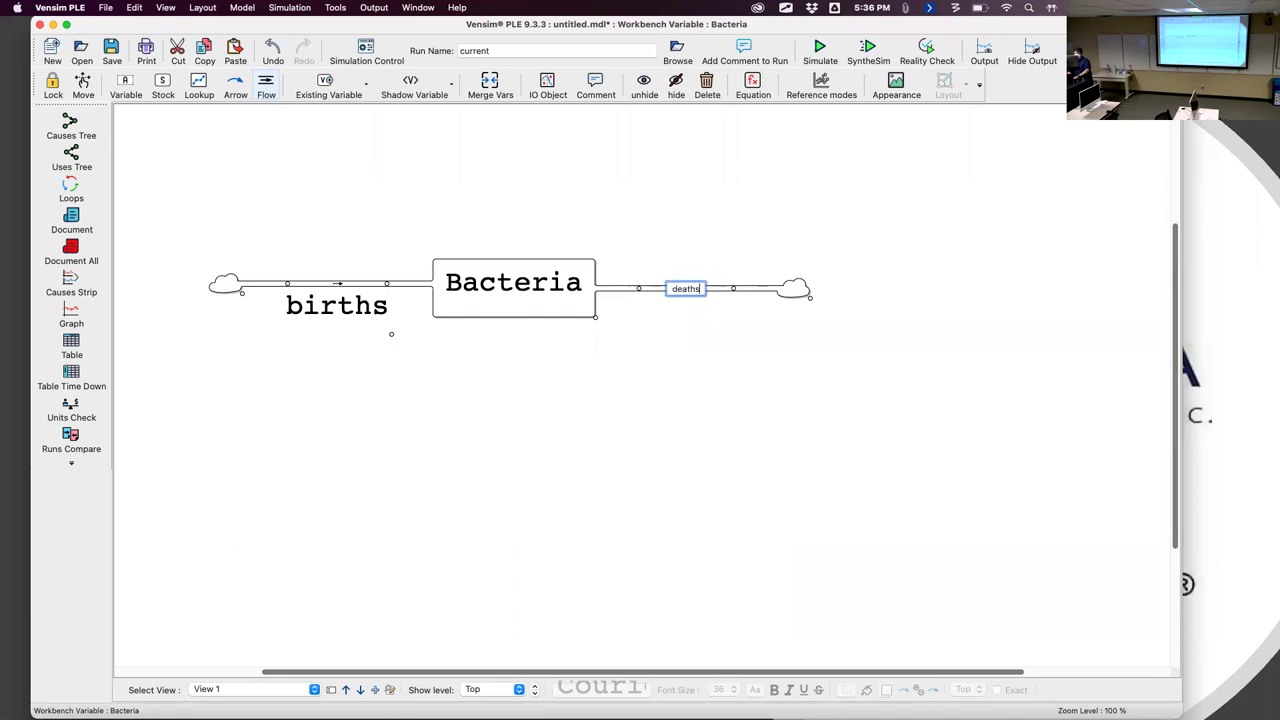
{"action": "key", "text": "Return"}
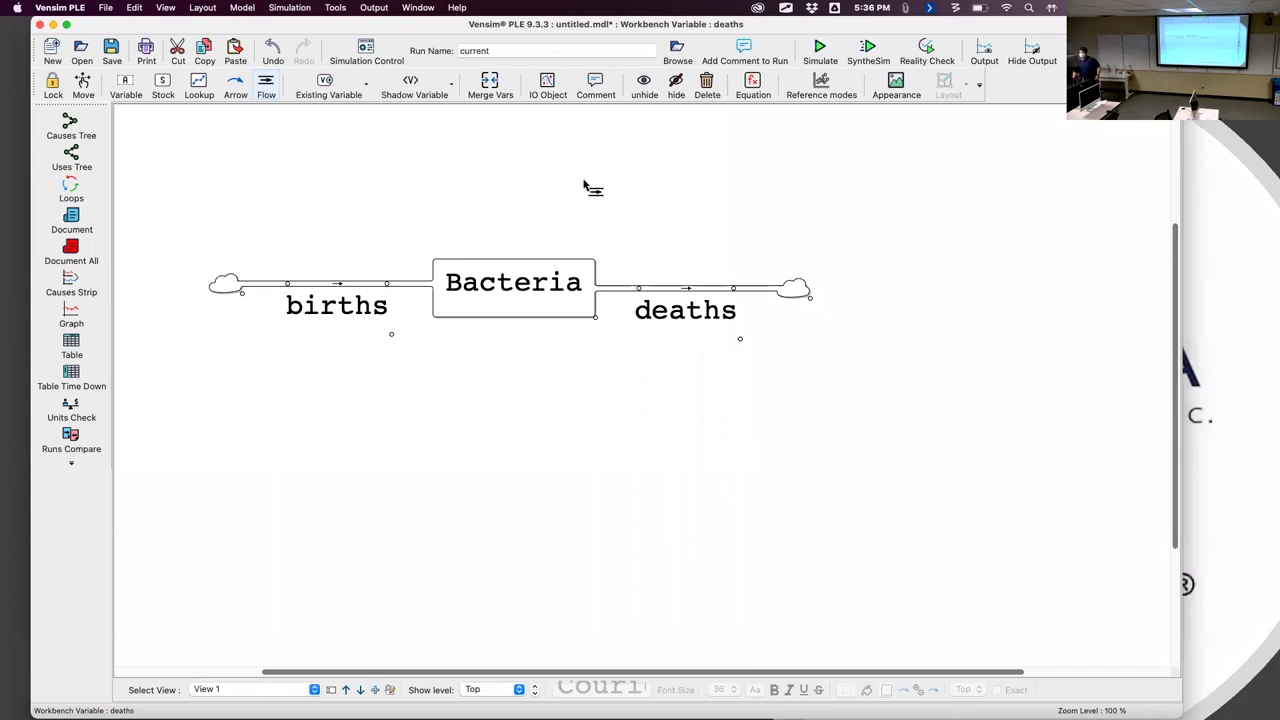
Step: Add a variable named average time to reproduction above the births flow
{"action": "left_click", "coordinate": [127, 88]}
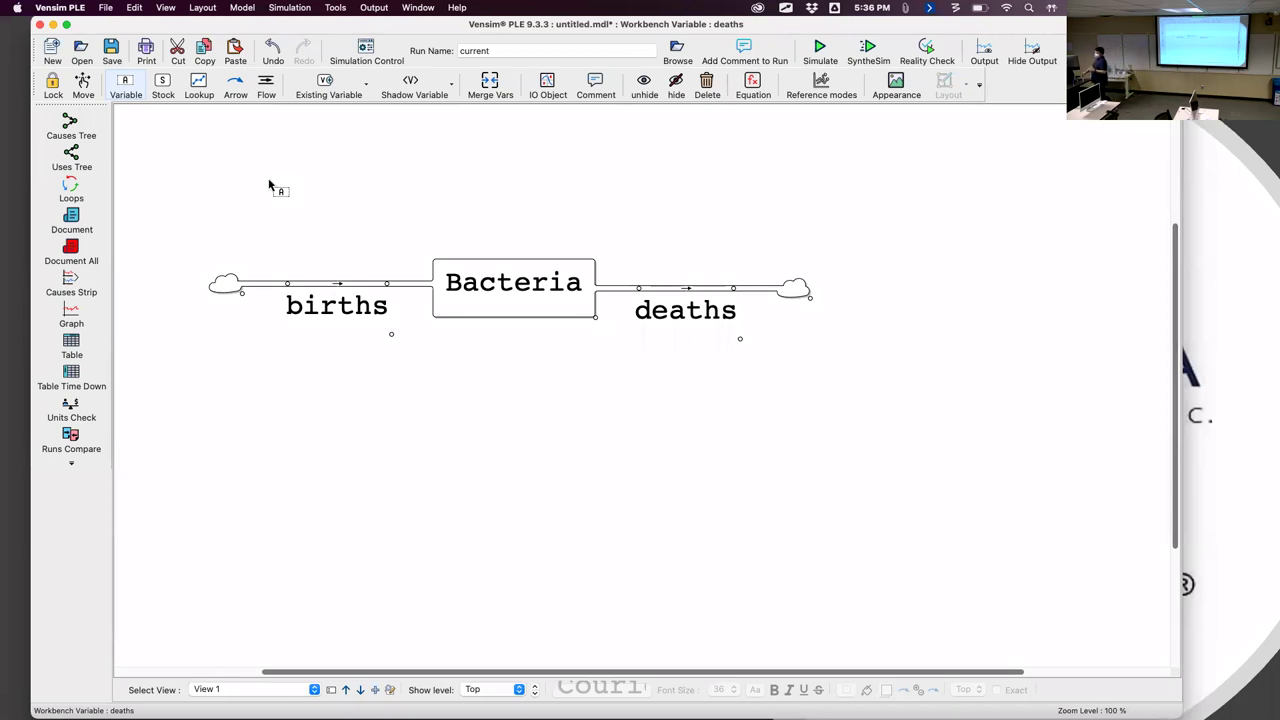
{"action": "left_click", "coordinate": [130, 88]}
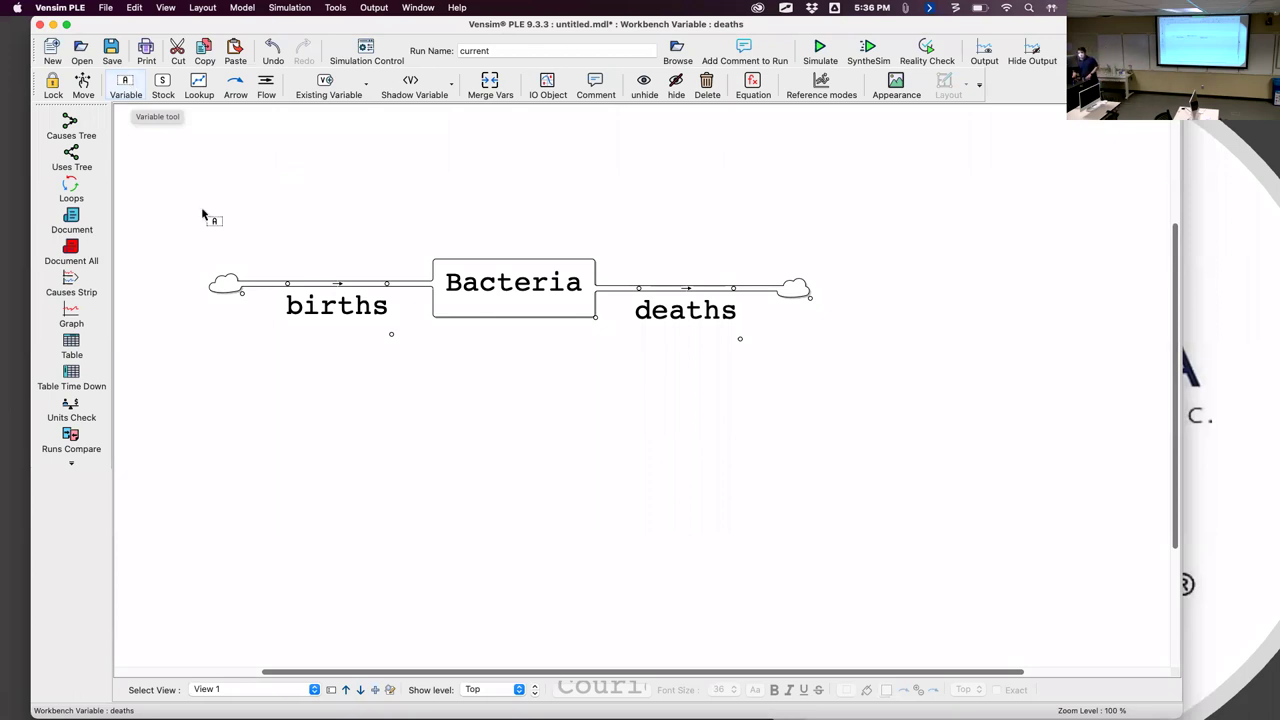
{"action": "left_click", "coordinate": [204, 185]}
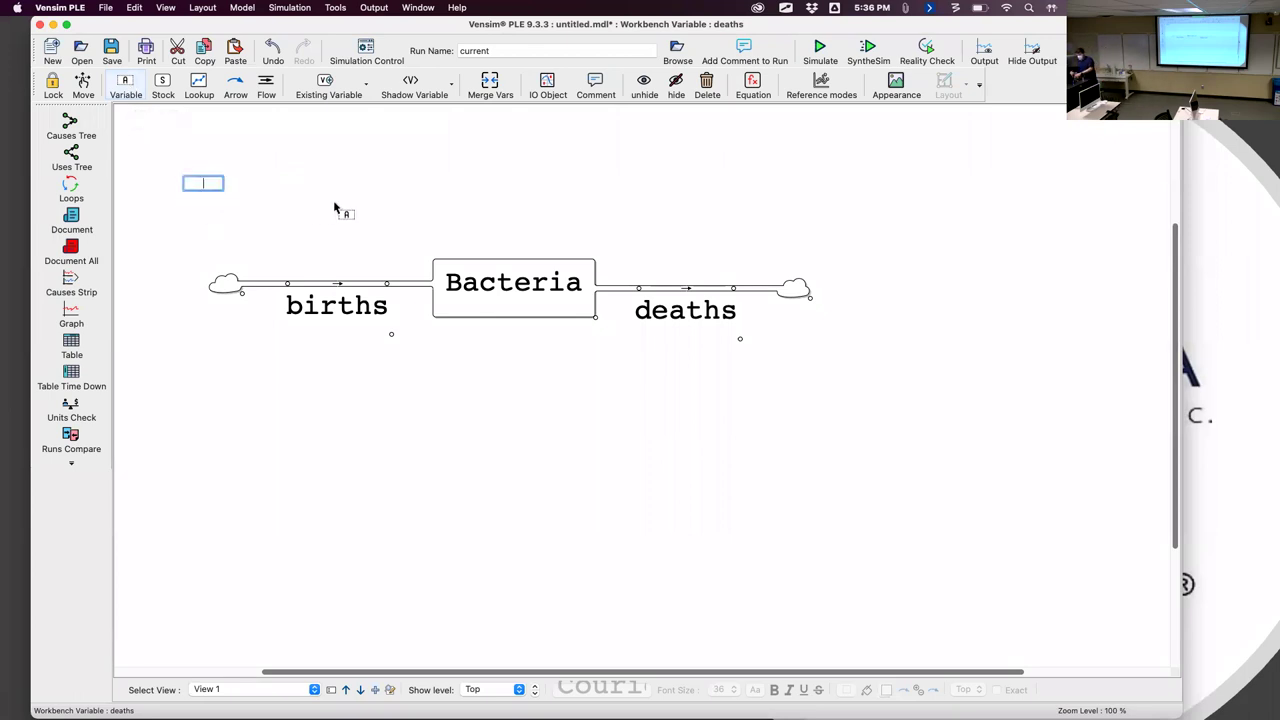
{"action": "type", "text": "average time to reproduction"}
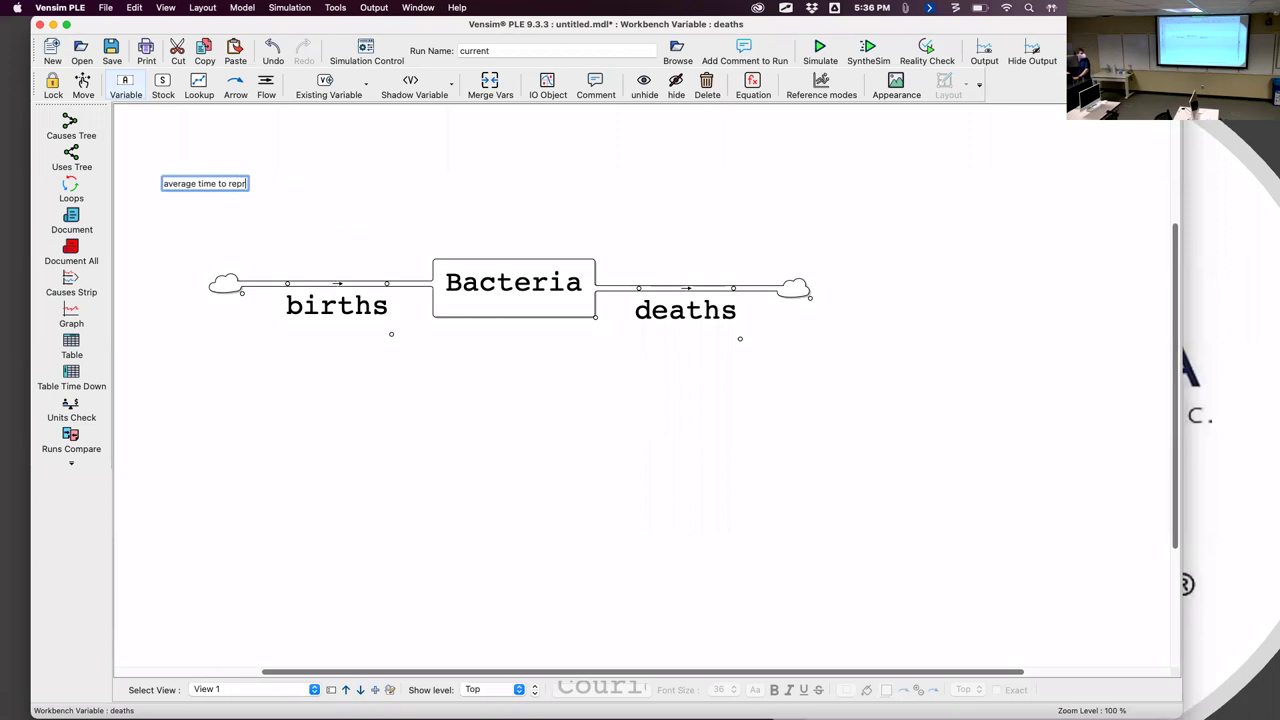
{"action": "key", "text": "Return"}
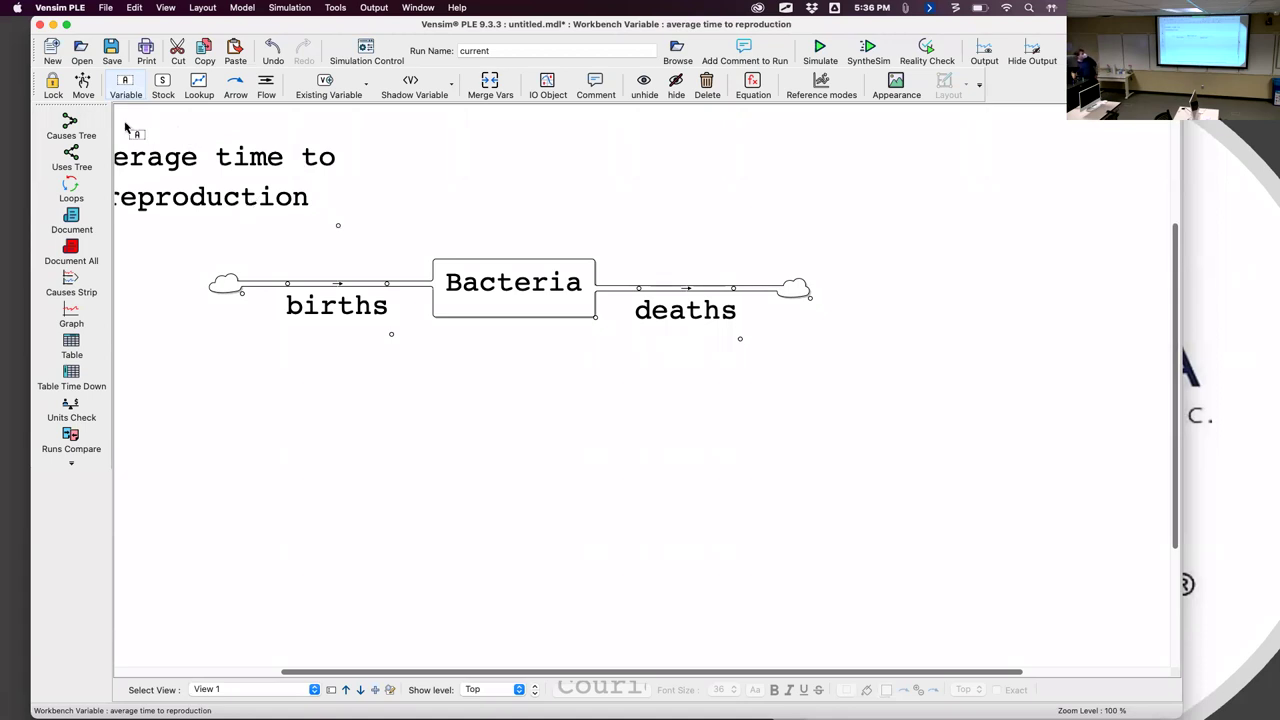
Step: Shift the average time to reproduction variable right into view and move the whole Bacteria stock-and-flow structure lower on the sketch
{"action": "left_click", "coordinate": [83, 86]}
{"action": "left_click_drag", "start_coordinate": [234, 195], "coordinate": [334, 193]}
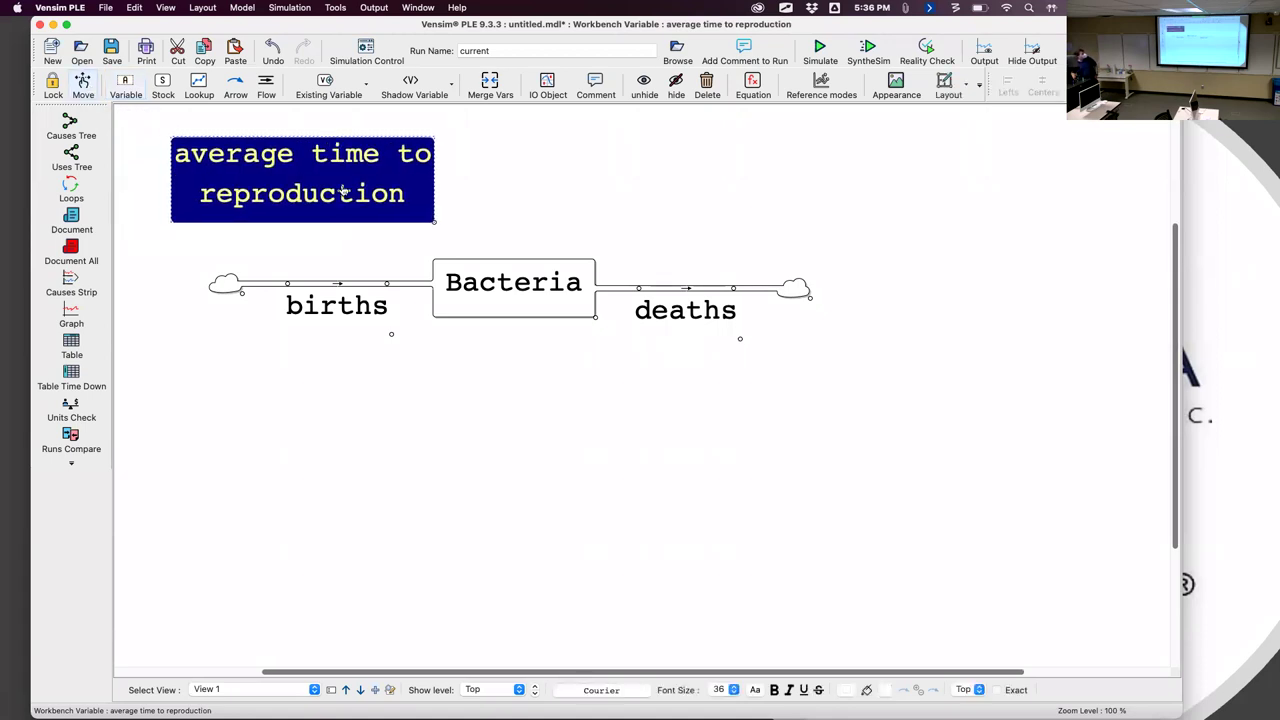
{"action": "left_click_drag", "start_coordinate": [181, 243], "coordinate": [867, 362]}
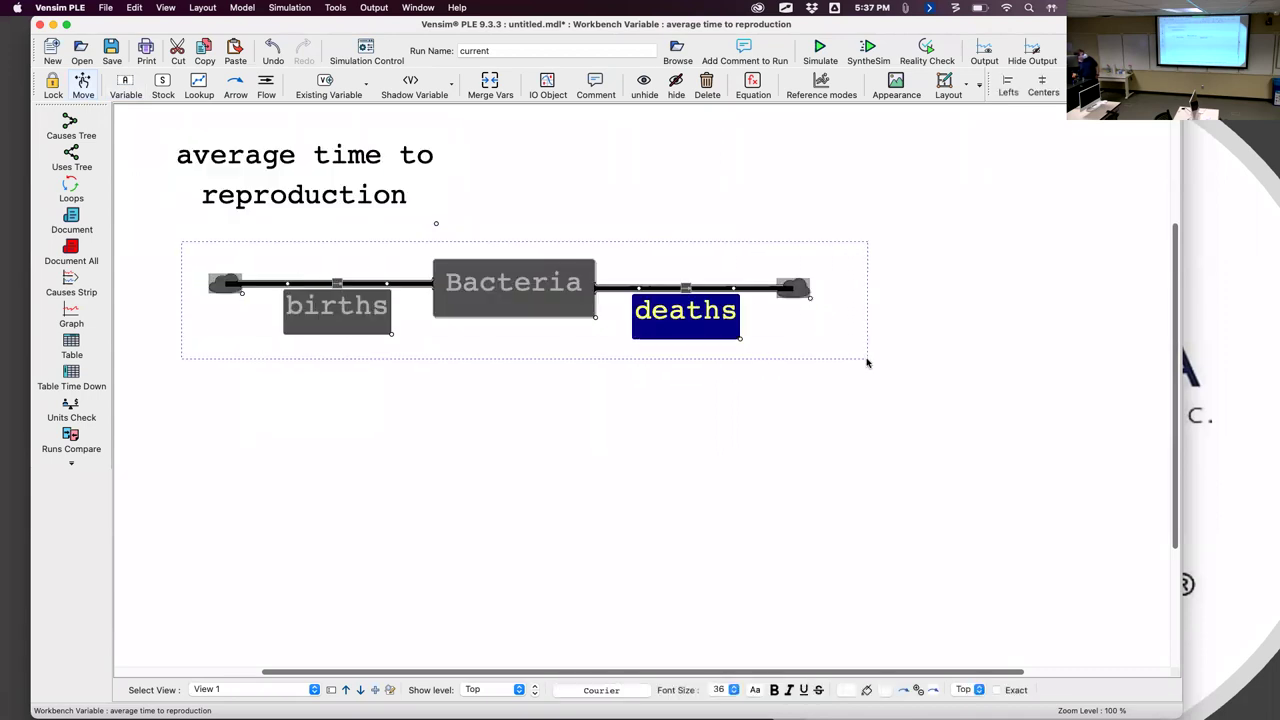
{"action": "left_click_drag", "start_coordinate": [486, 302], "coordinate": [547, 479]}
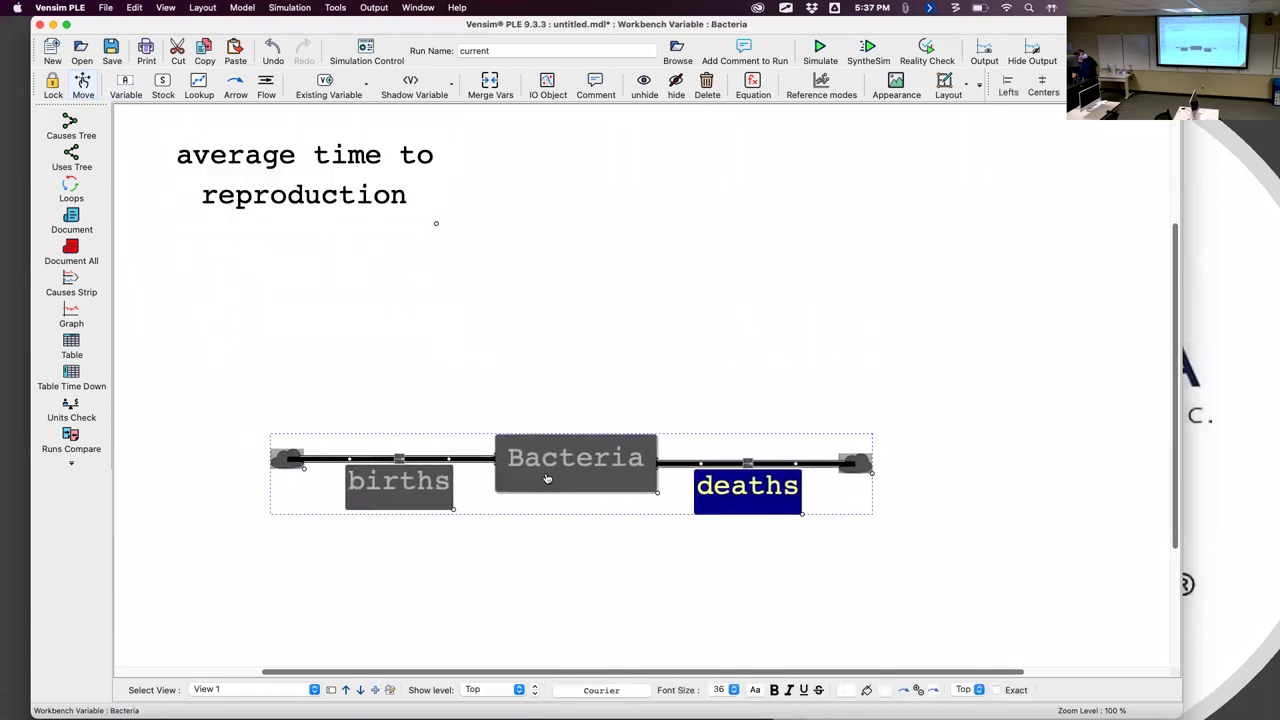
{"action": "left_click", "coordinate": [551, 318]}
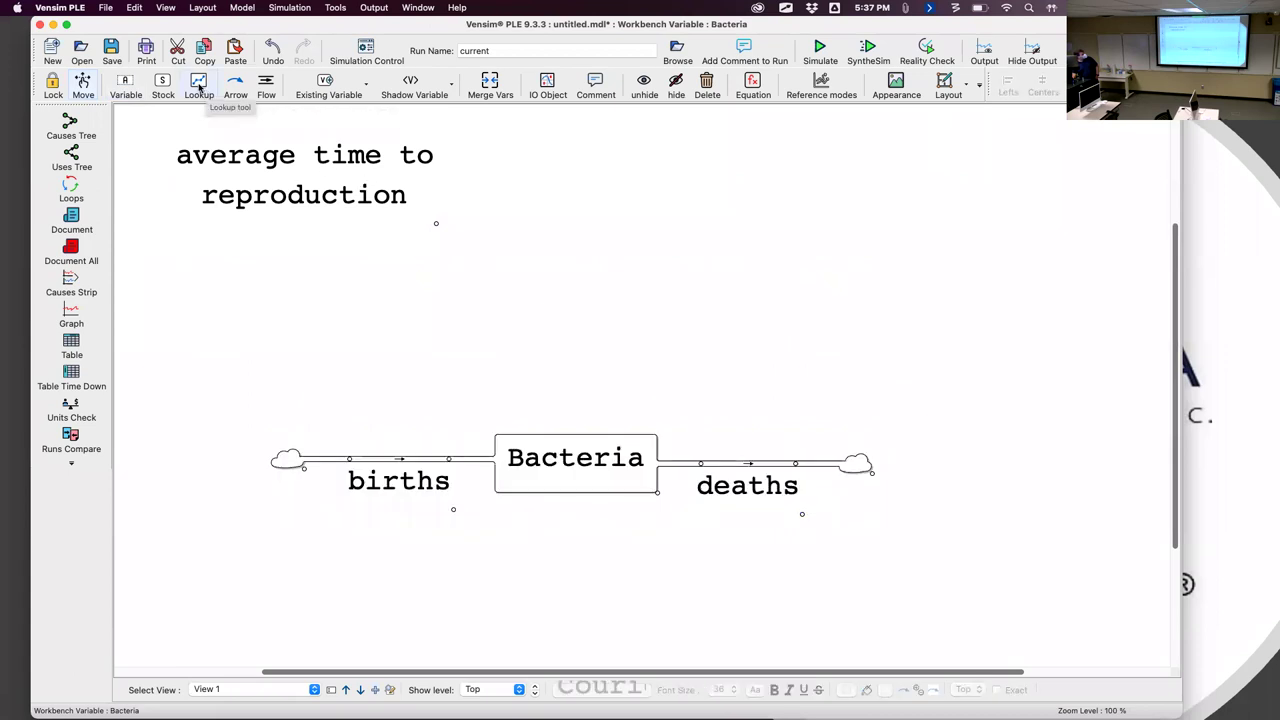
Step: Add a variable named average lifetime above the deaths flow
{"action": "left_click", "coordinate": [127, 88]}
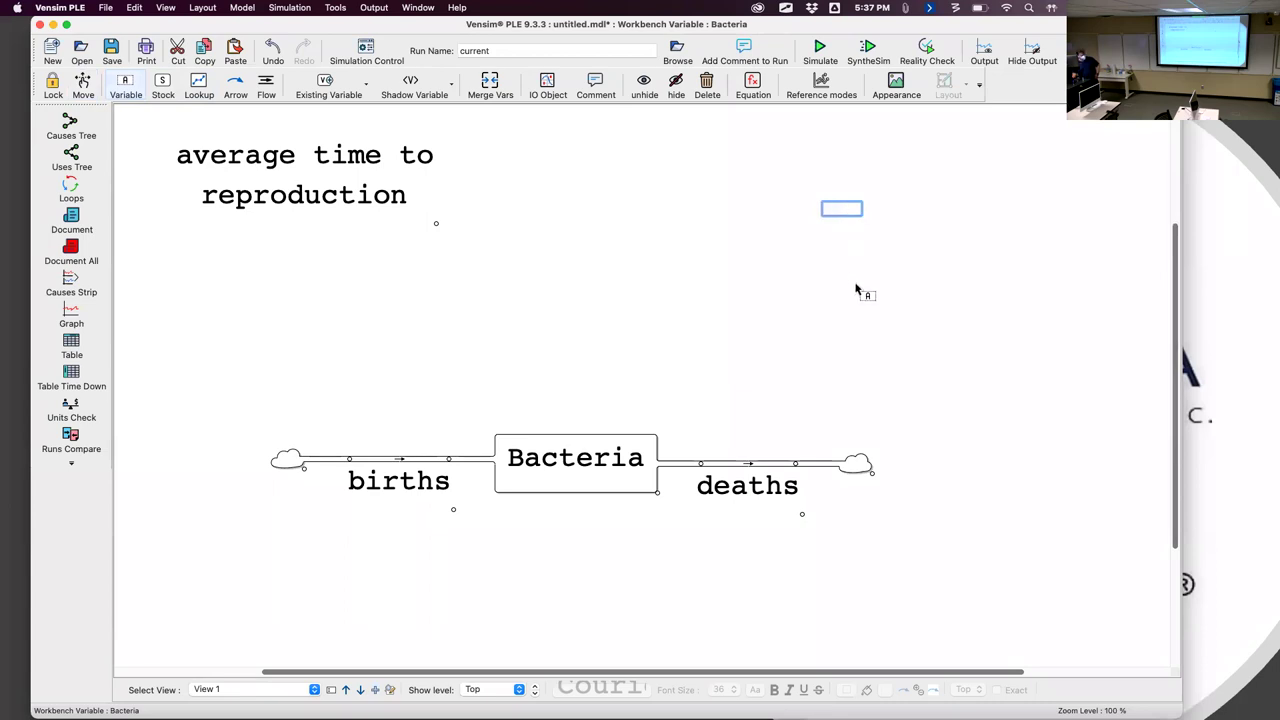
{"action": "type", "text": "average lifetime"}
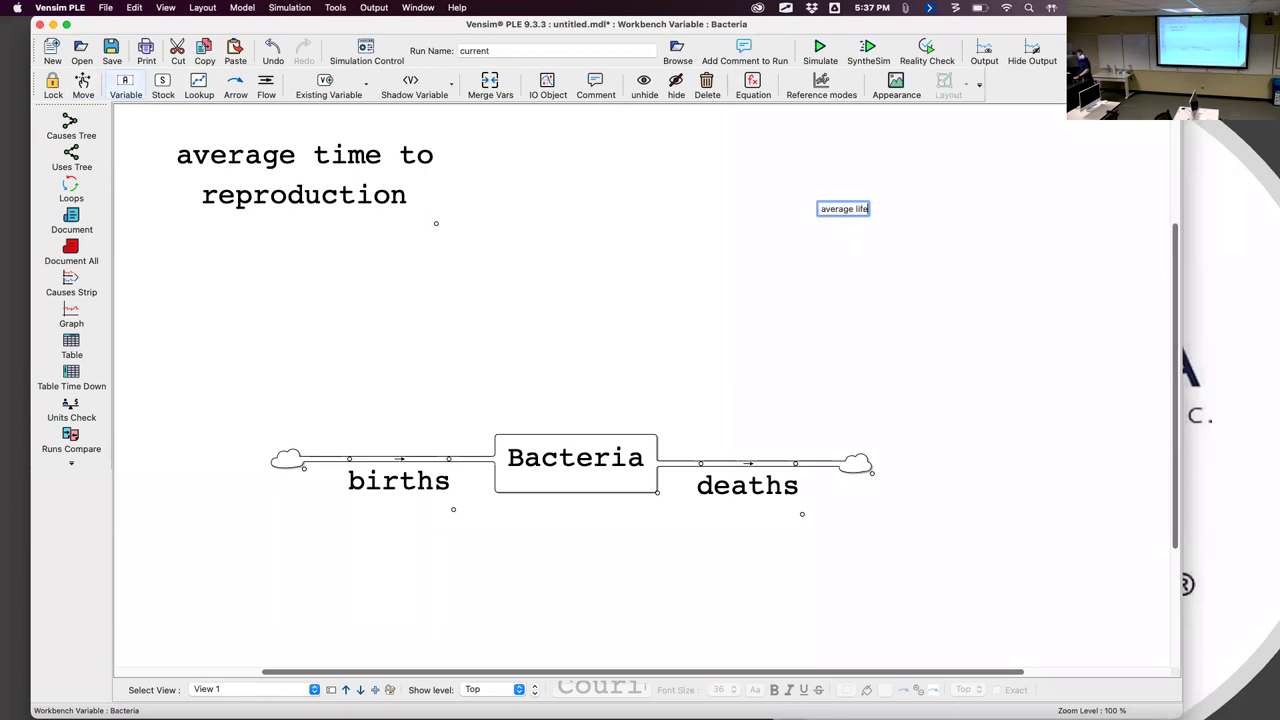
{"action": "key", "text": "Return"}
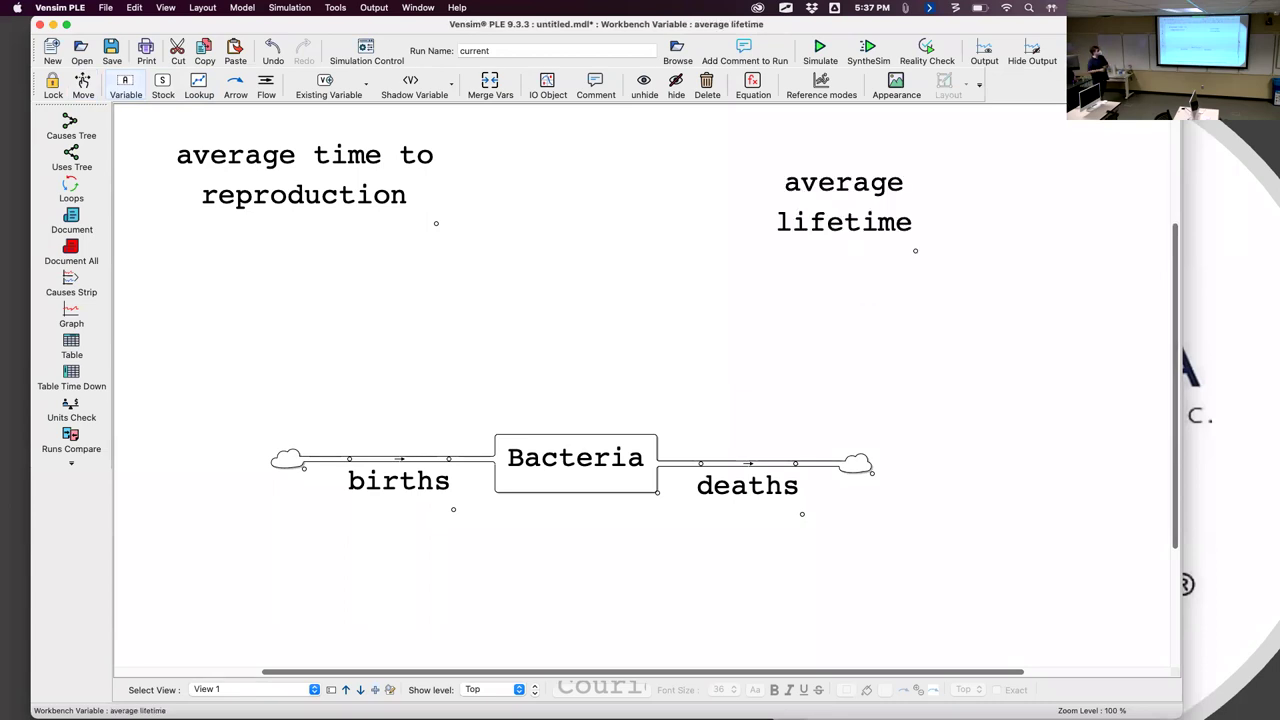
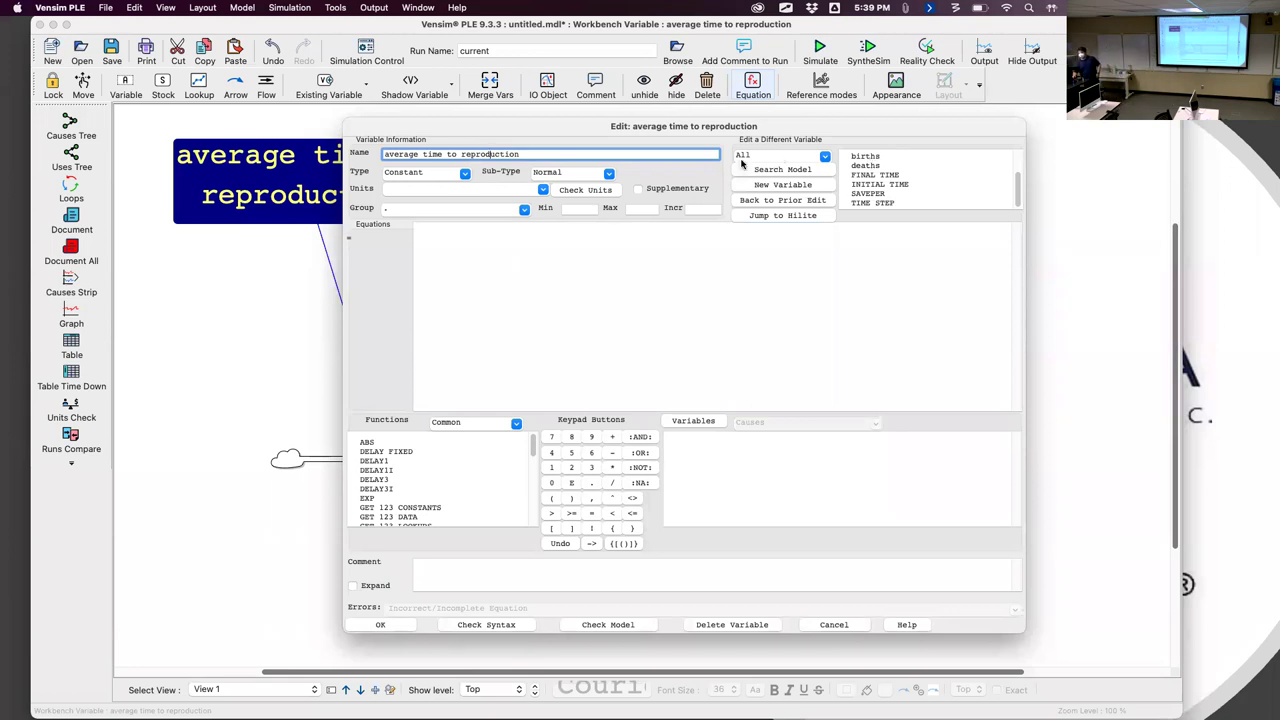
Step: Set the equation of average time to reproduction to the constant 0.75 and accept it
{"action": "left_click", "coordinate": [455, 271]}
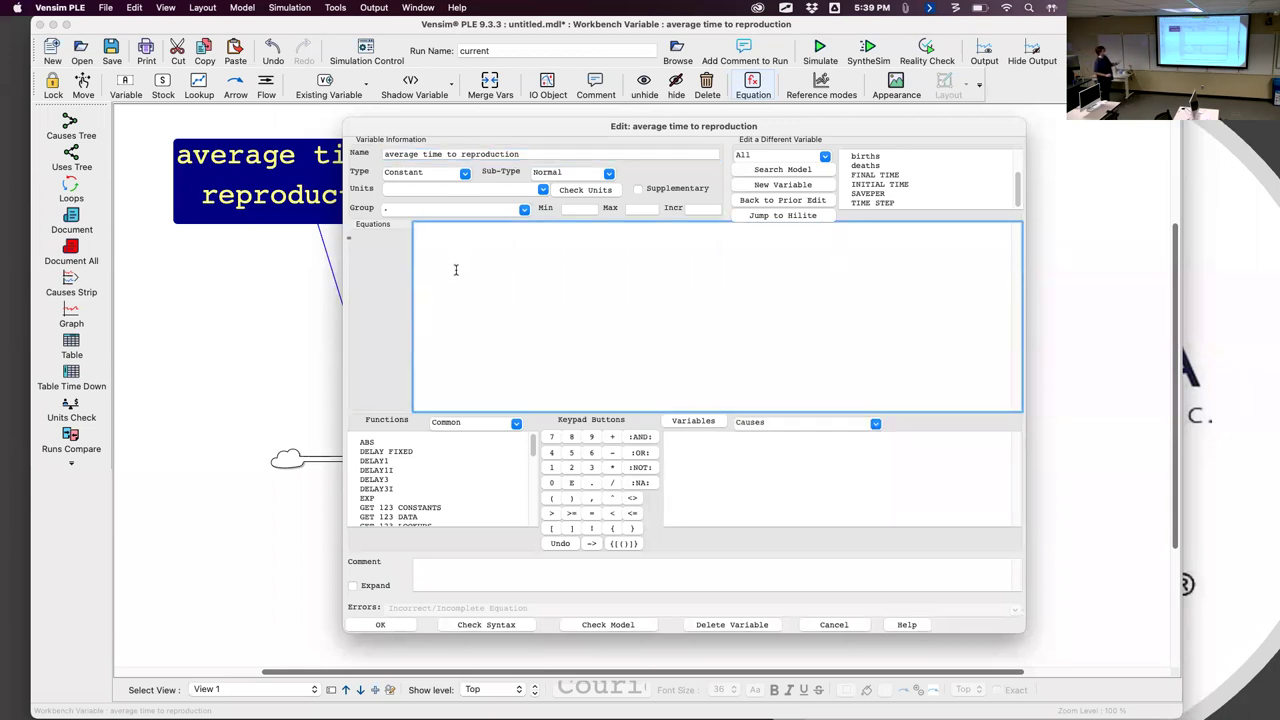
{"action": "type", "text": "0.75"}
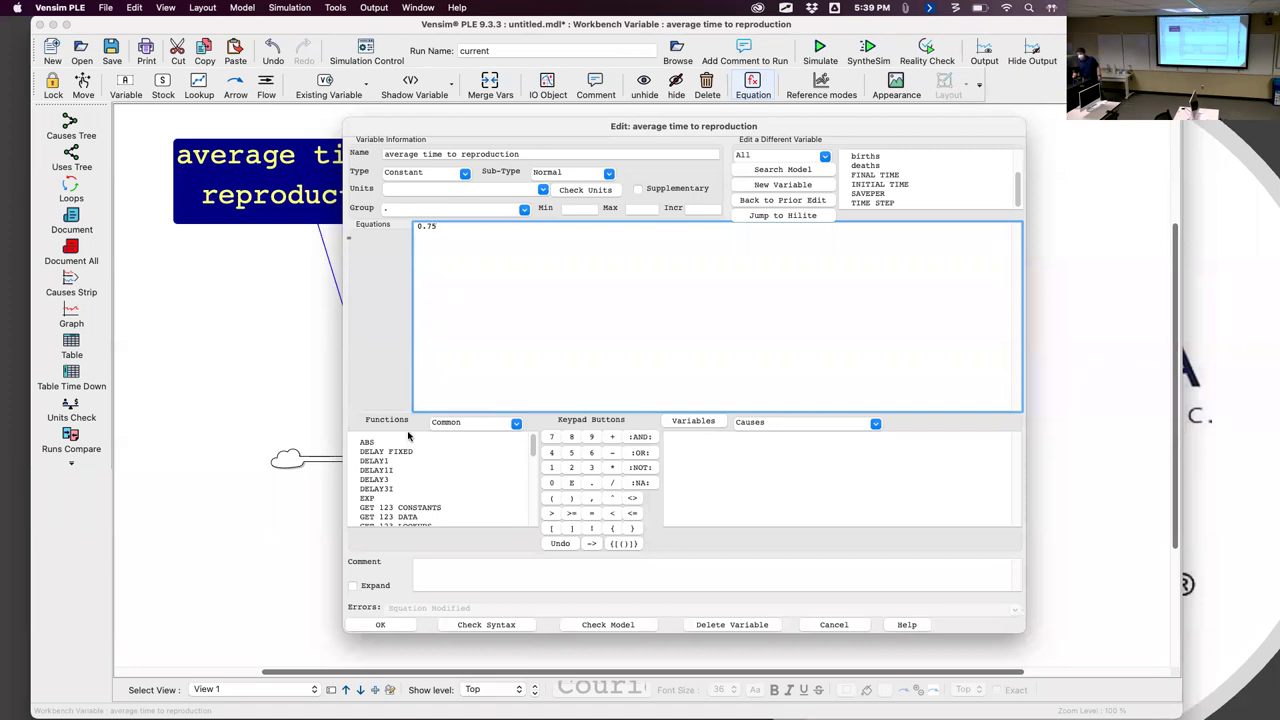
{"action": "left_click", "coordinate": [380, 624]}
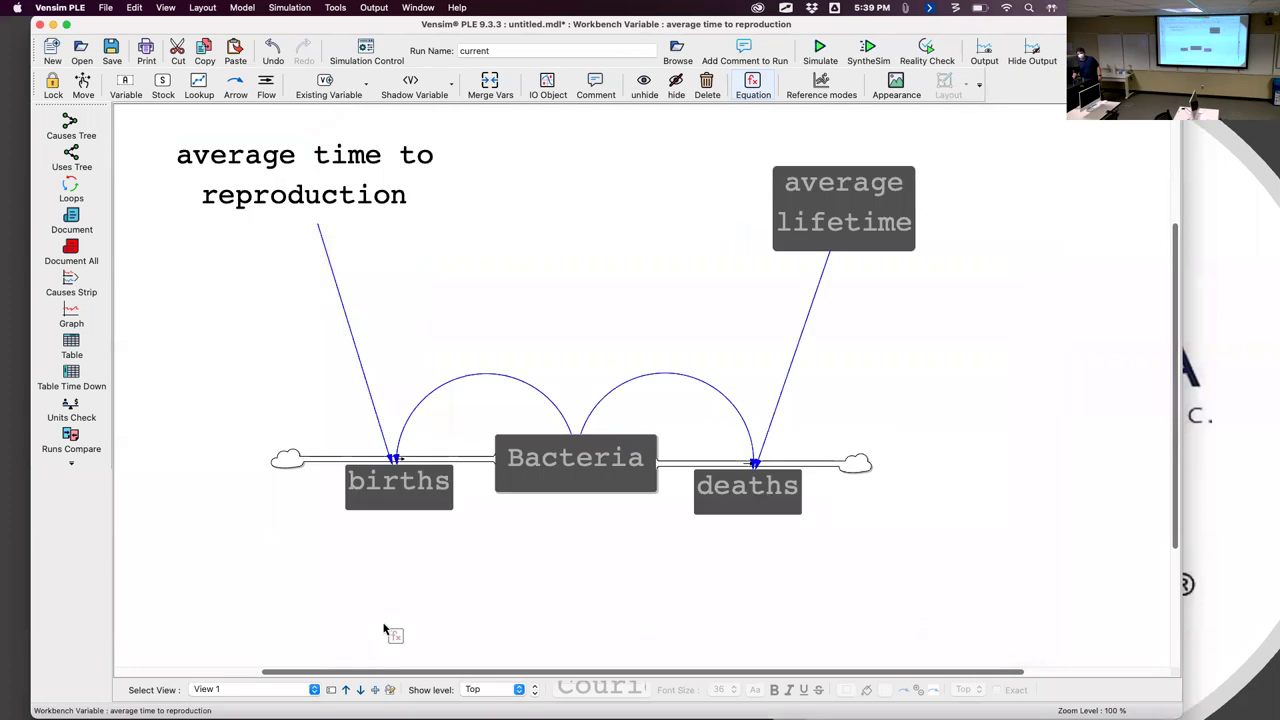
Step: Define the births equation as Bacteria/average time to reproduction and accept it
{"action": "left_click", "coordinate": [406, 490]}
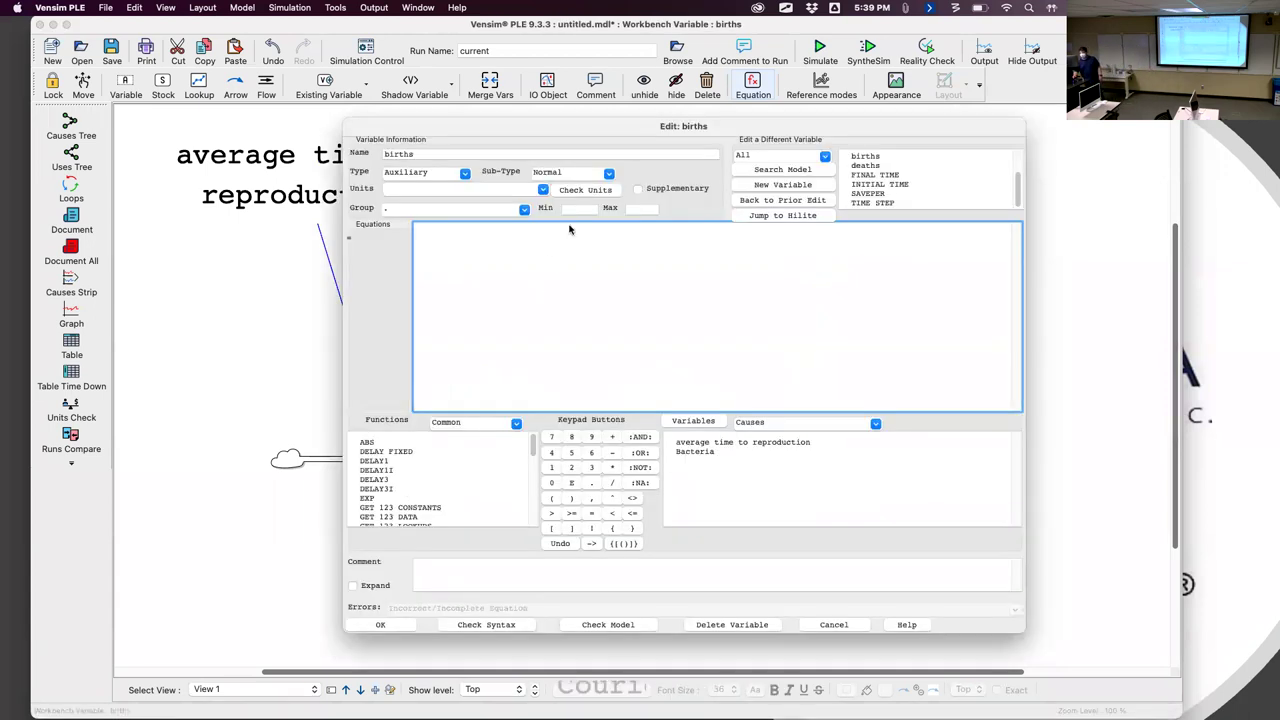
{"action": "left_click_drag", "start_coordinate": [571, 133], "coordinate": [365, 128]}
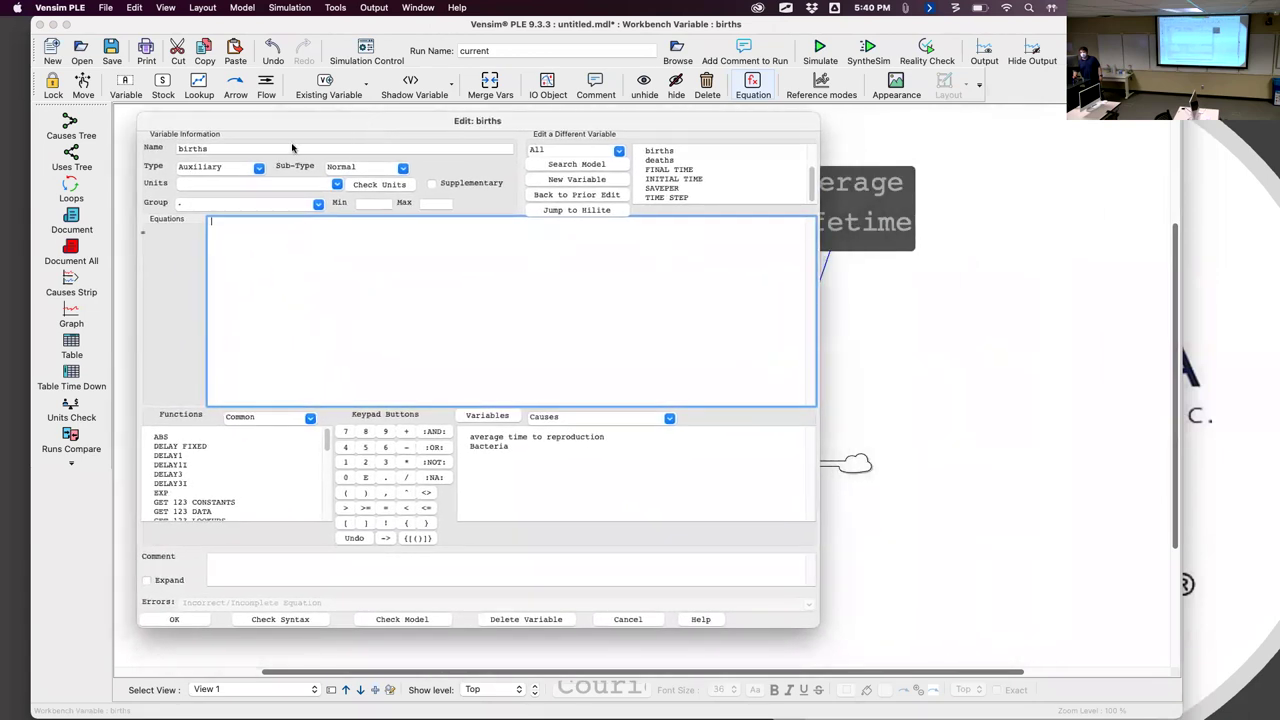
{"action": "left_click", "coordinate": [233, 149]}
{"action": "left_click", "coordinate": [257, 237]}
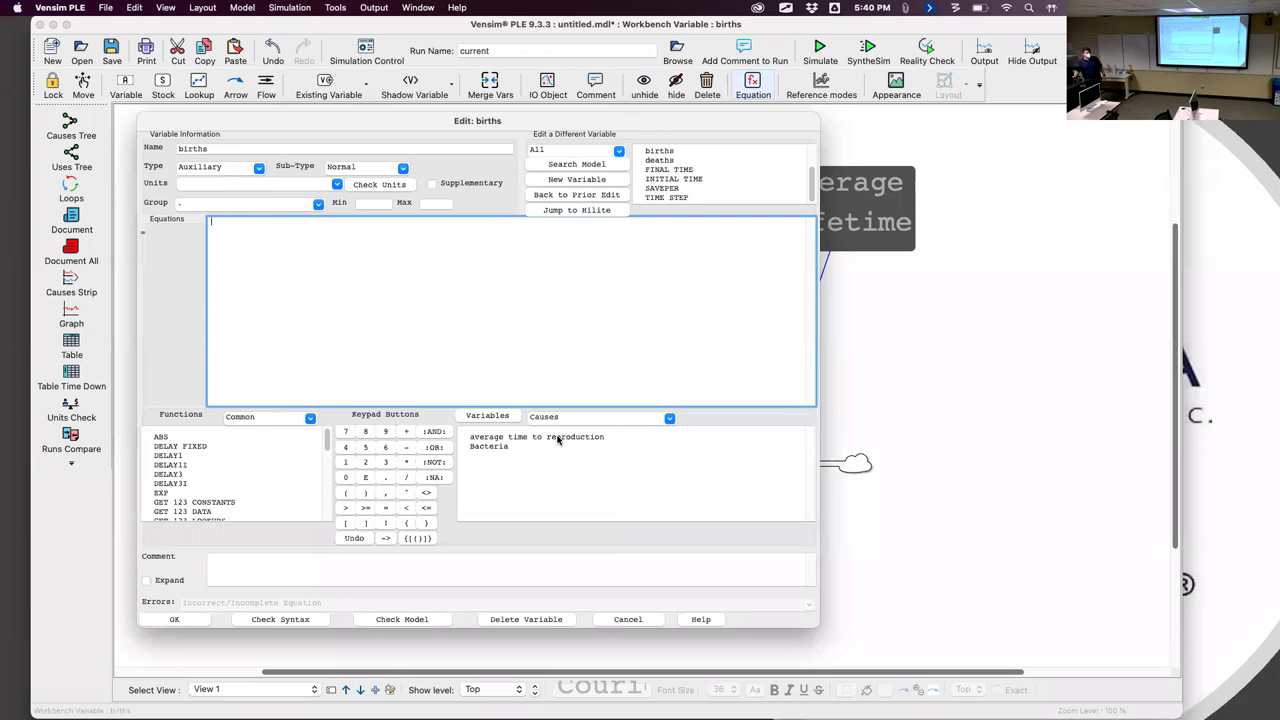
{"action": "left_click", "coordinate": [503, 450]}
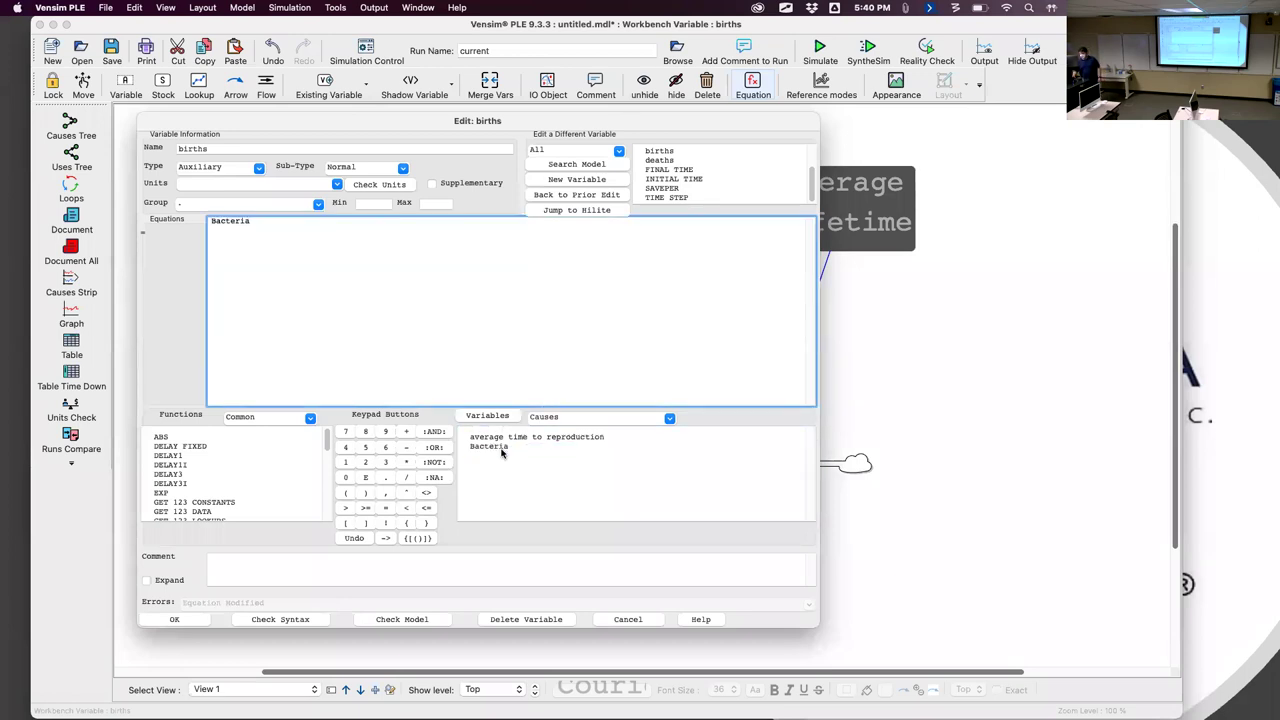
{"action": "left_click", "coordinate": [520, 442]}
{"action": "key", "text": "BackSpace"}
{"action": "key", "text": "BackSpace"}
{"action": "key", "text": "BackSpace"}
{"action": "left_click", "coordinate": [530, 438]}
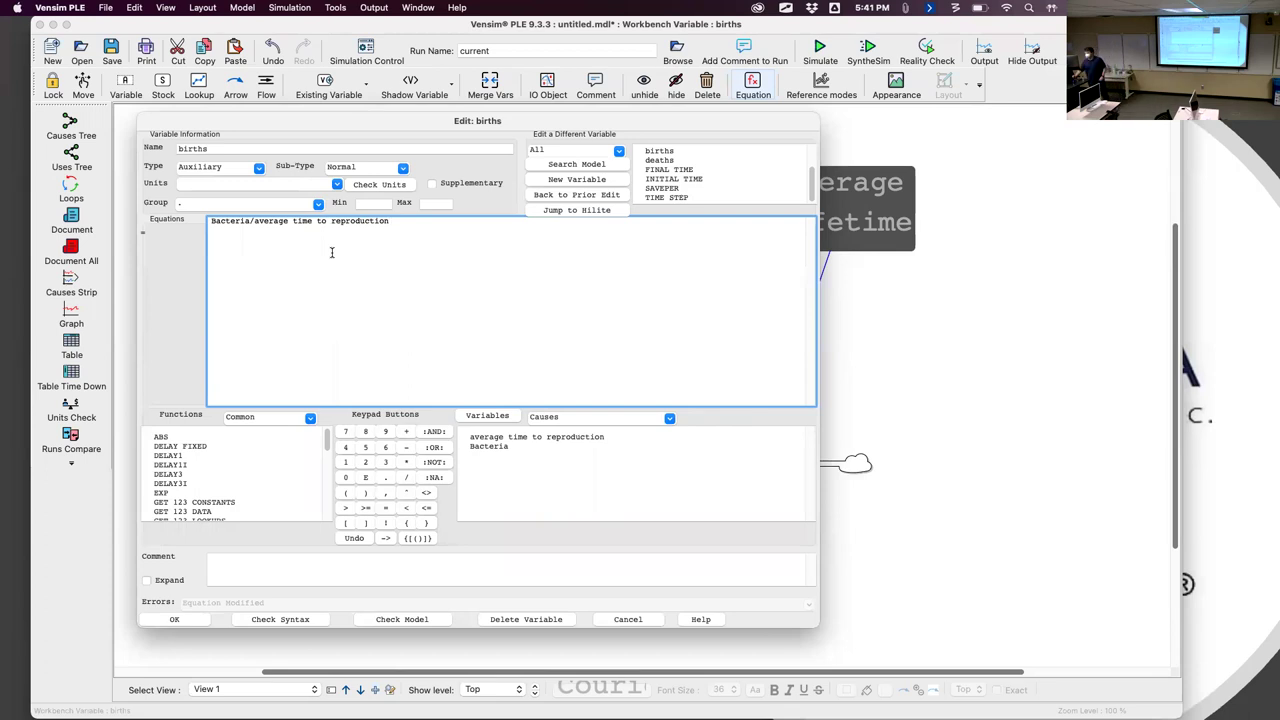
{"action": "left_click", "coordinate": [201, 617]}
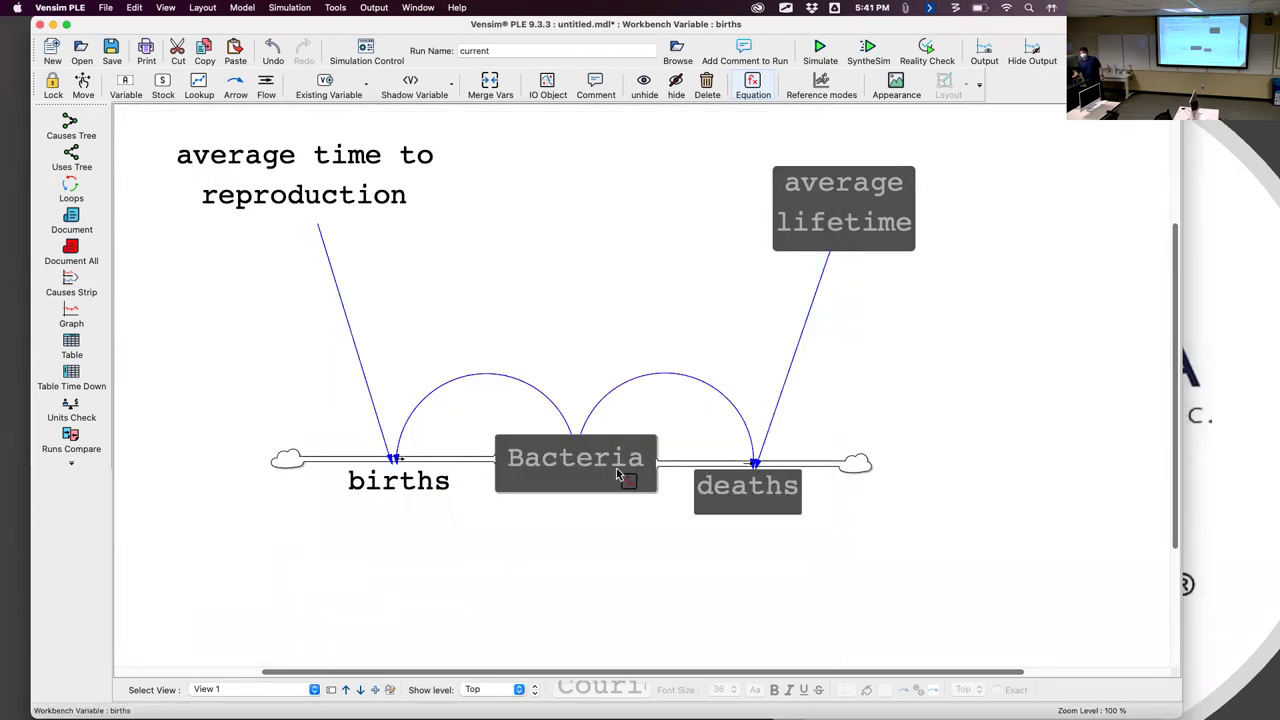
Step: Set the equation of average lifetime to the constant 3 and accept it
{"action": "left_click", "coordinate": [826, 227]}
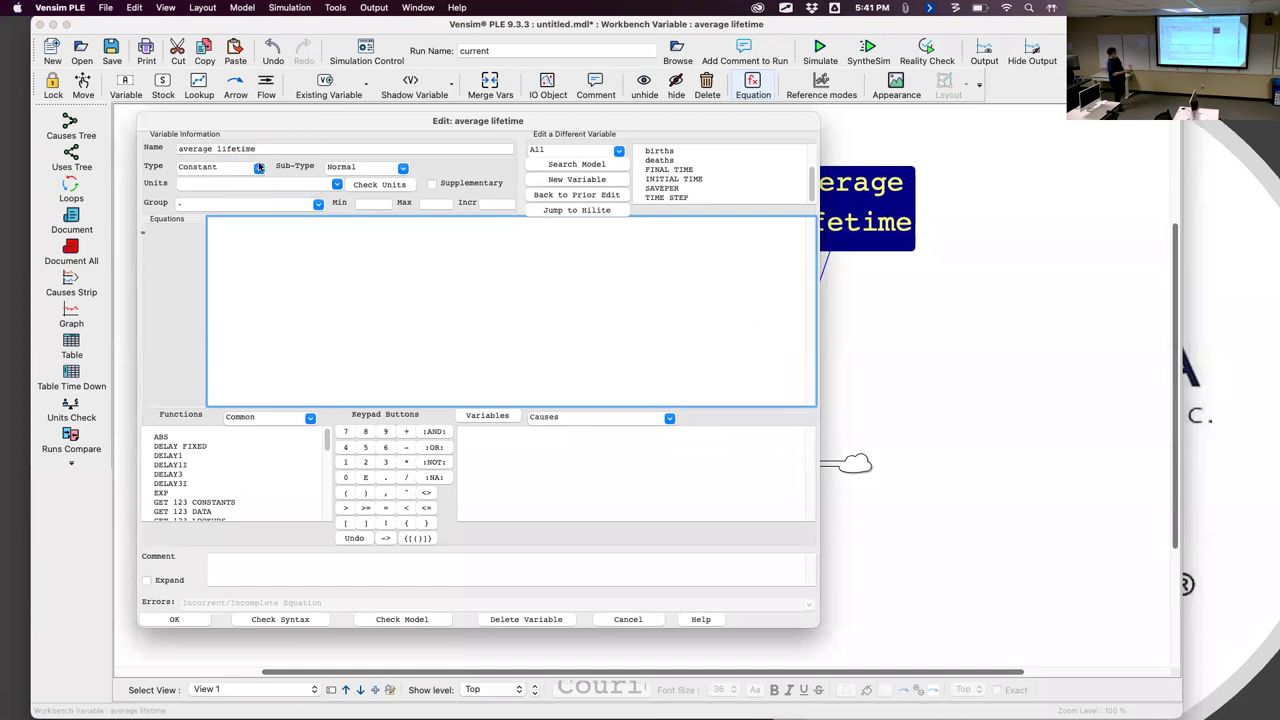
{"action": "type", "text": "3"}
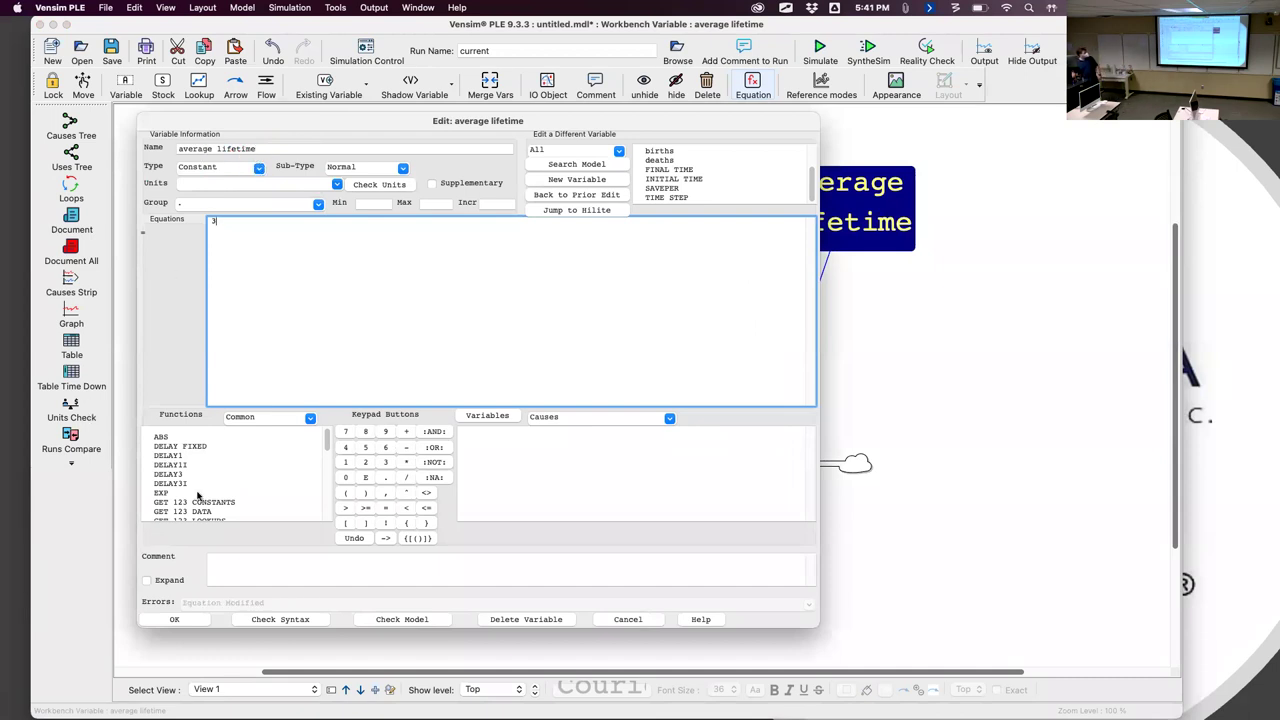
{"action": "left_click", "coordinate": [201, 624]}
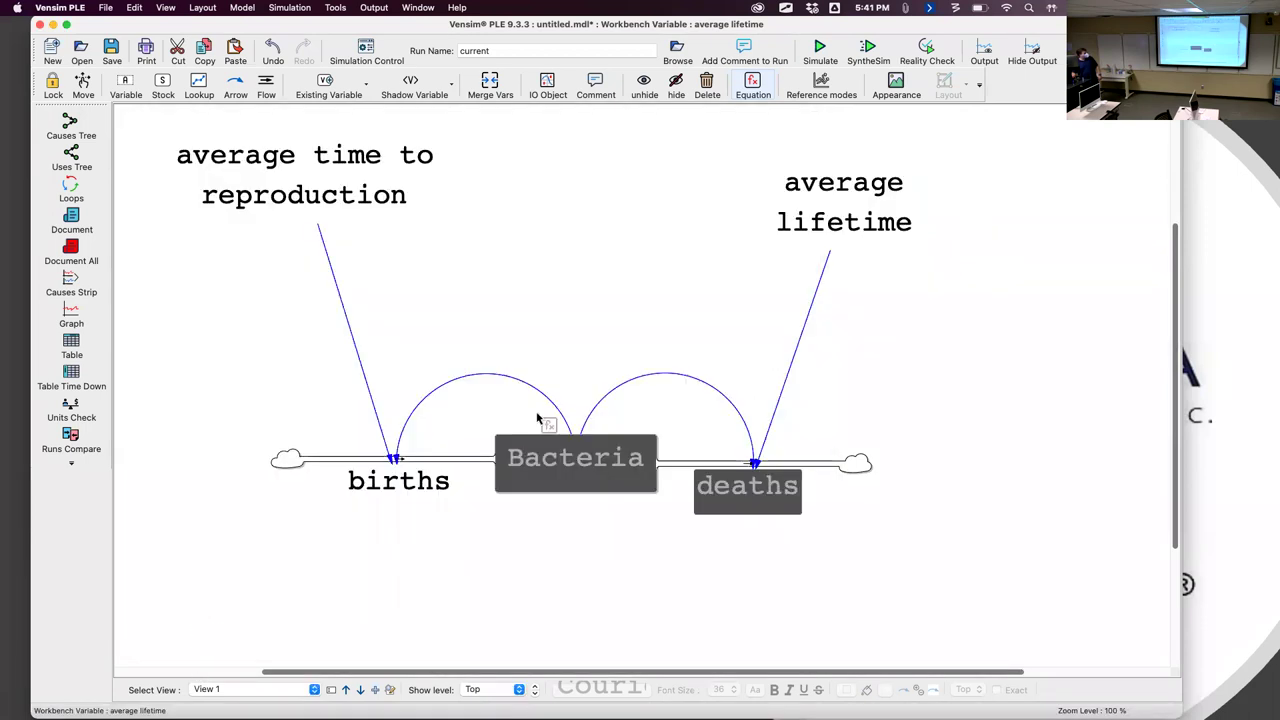
Step: Define the deaths equation as Bacteria/average lifetime and accept it
{"action": "left_click", "coordinate": [679, 477]}
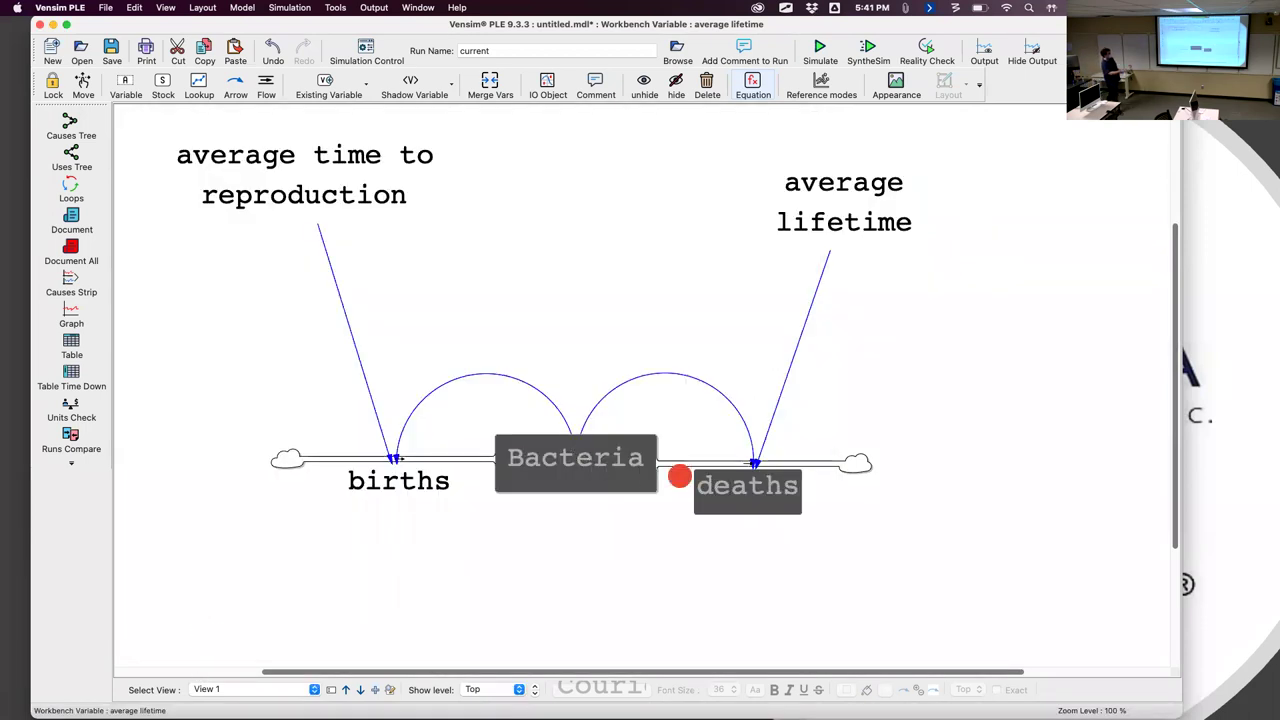
{"action": "left_click", "coordinate": [748, 487]}
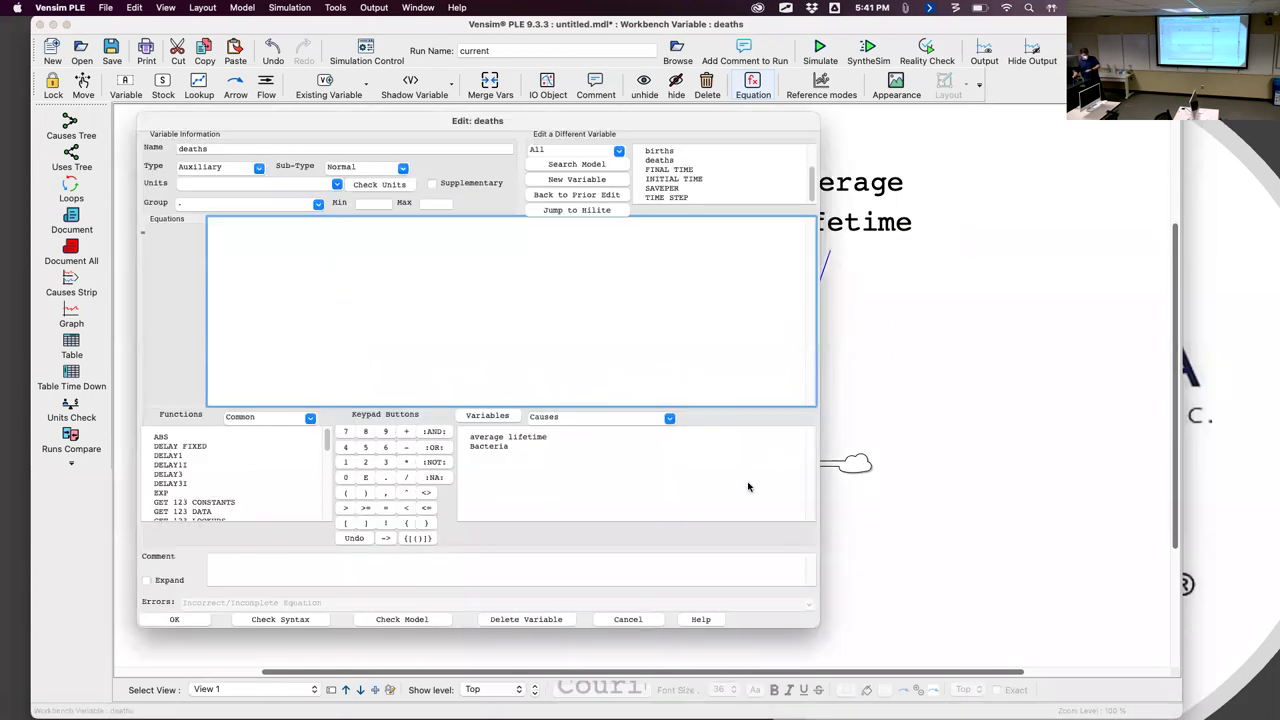
{"action": "double_click", "coordinate": [522, 450]}
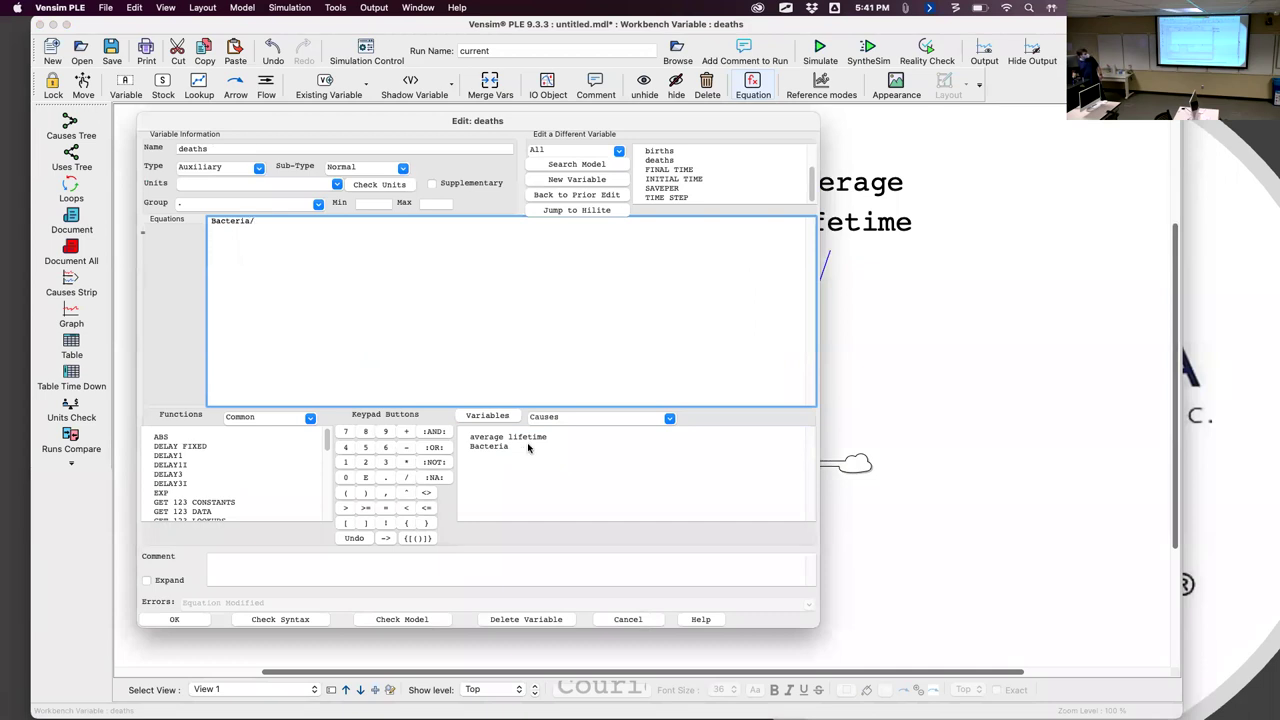
{"action": "double_click", "coordinate": [520, 437]}
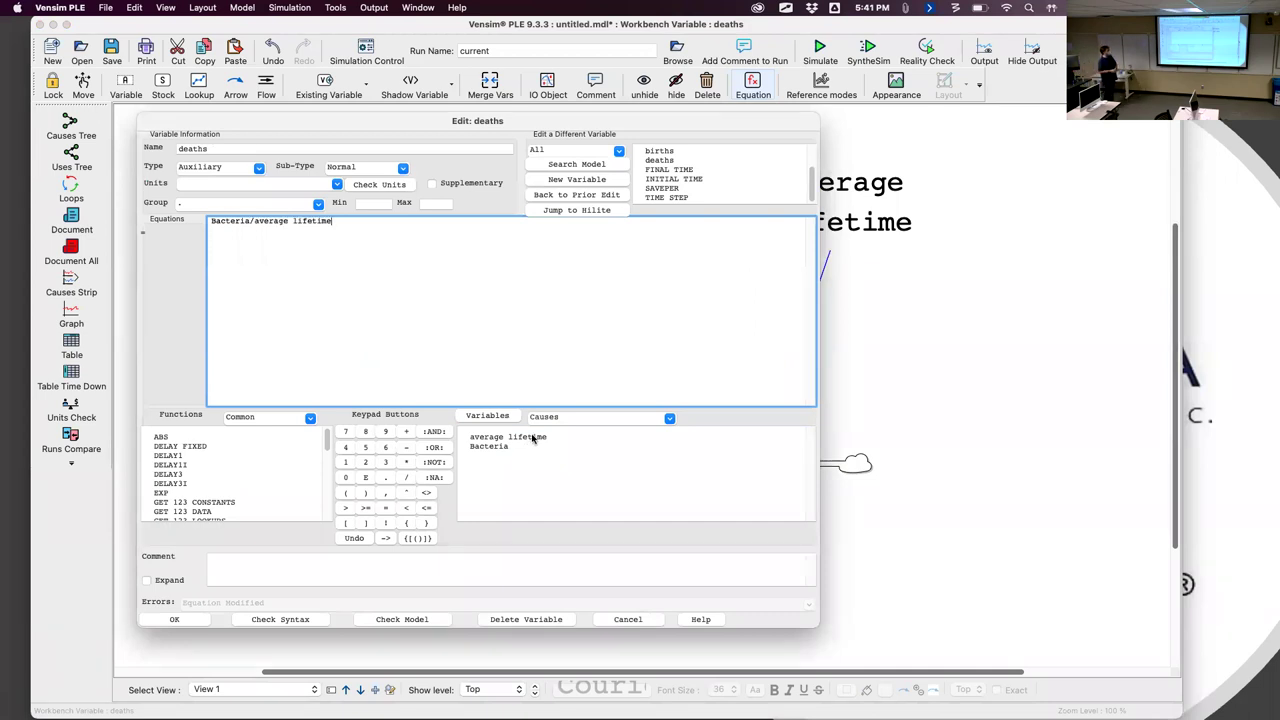
{"action": "left_click", "coordinate": [250, 237]}
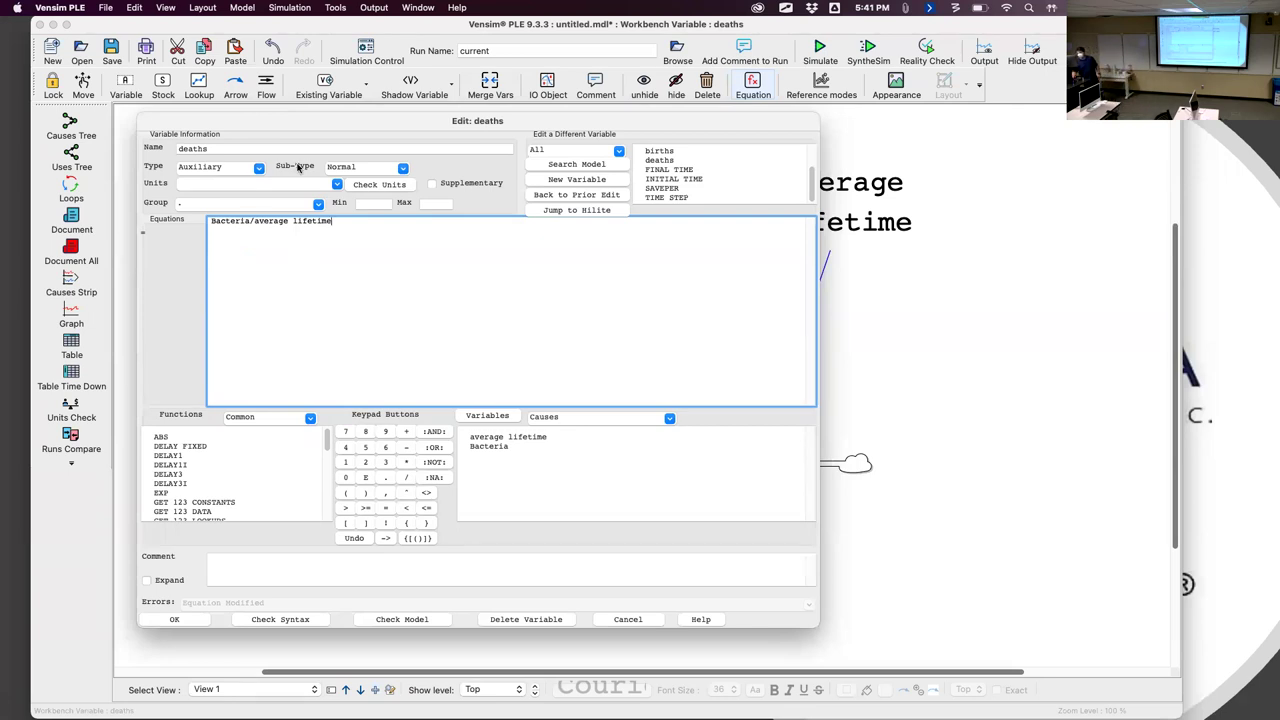
{"action": "left_click", "coordinate": [193, 624]}
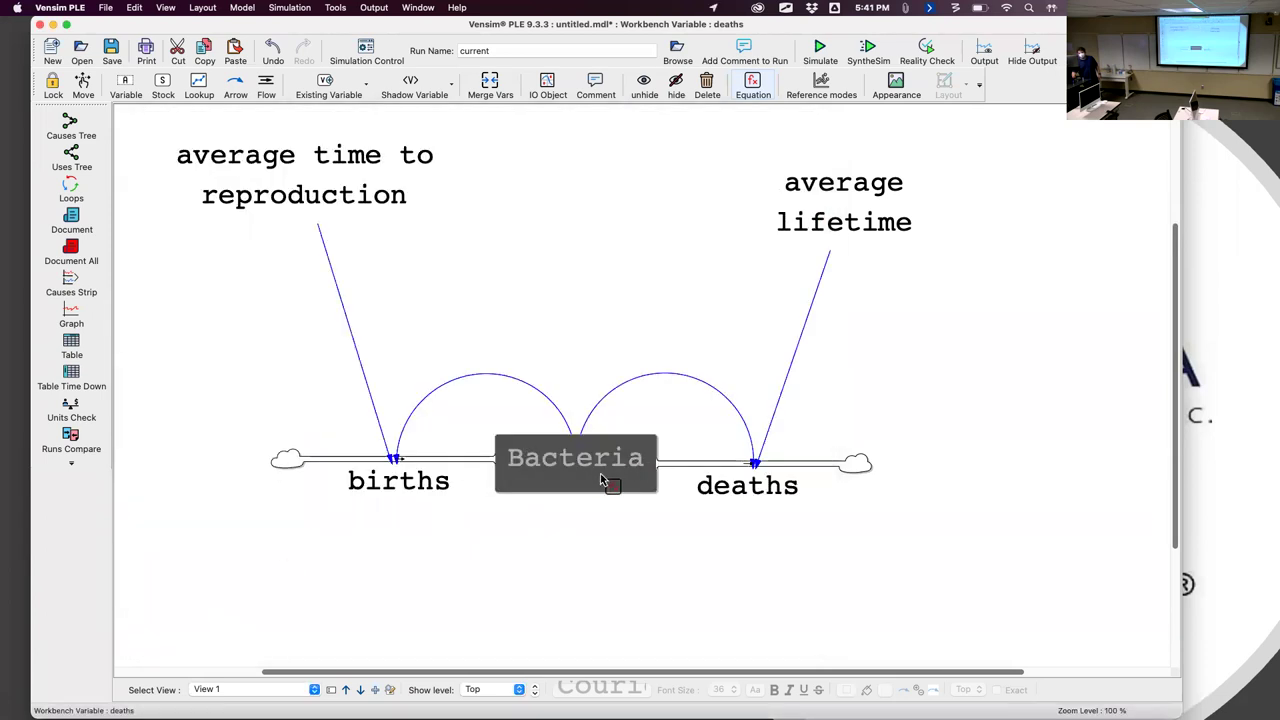
Step: Set the initial value of the Bacteria stock to 1 and accept its equation
{"action": "left_click", "coordinate": [595, 480]}
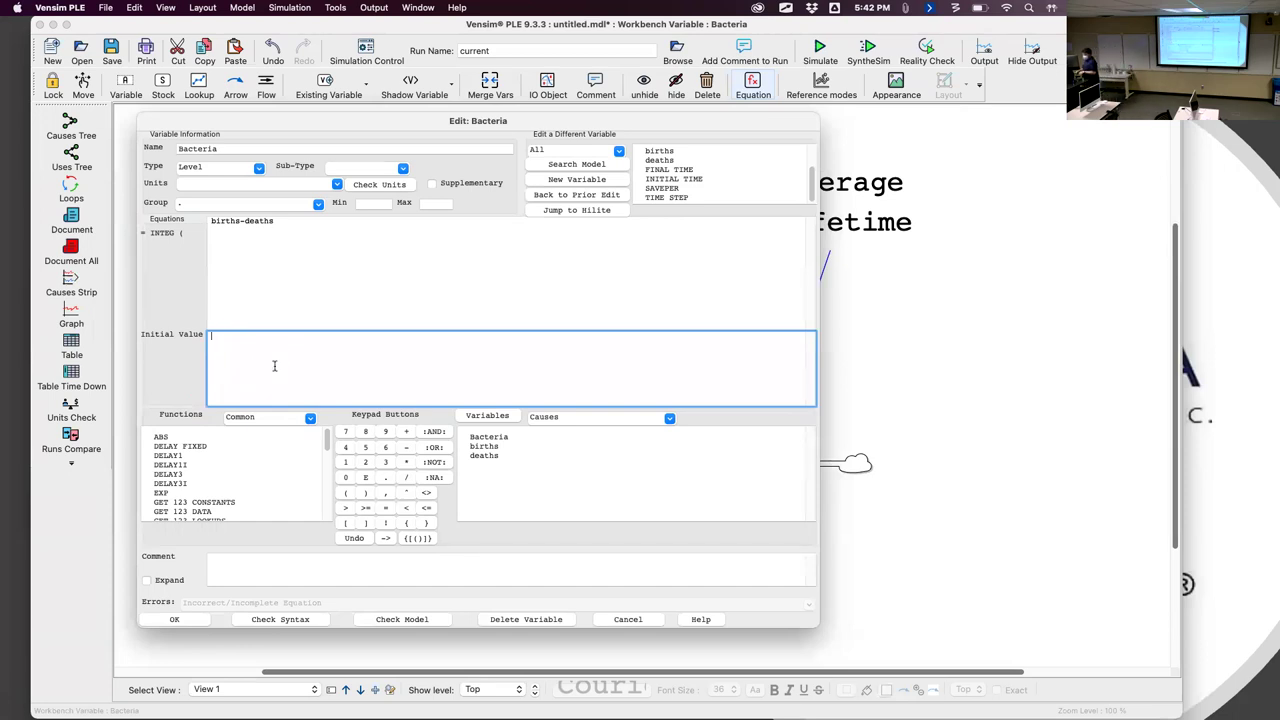
{"action": "type", "text": "1"}
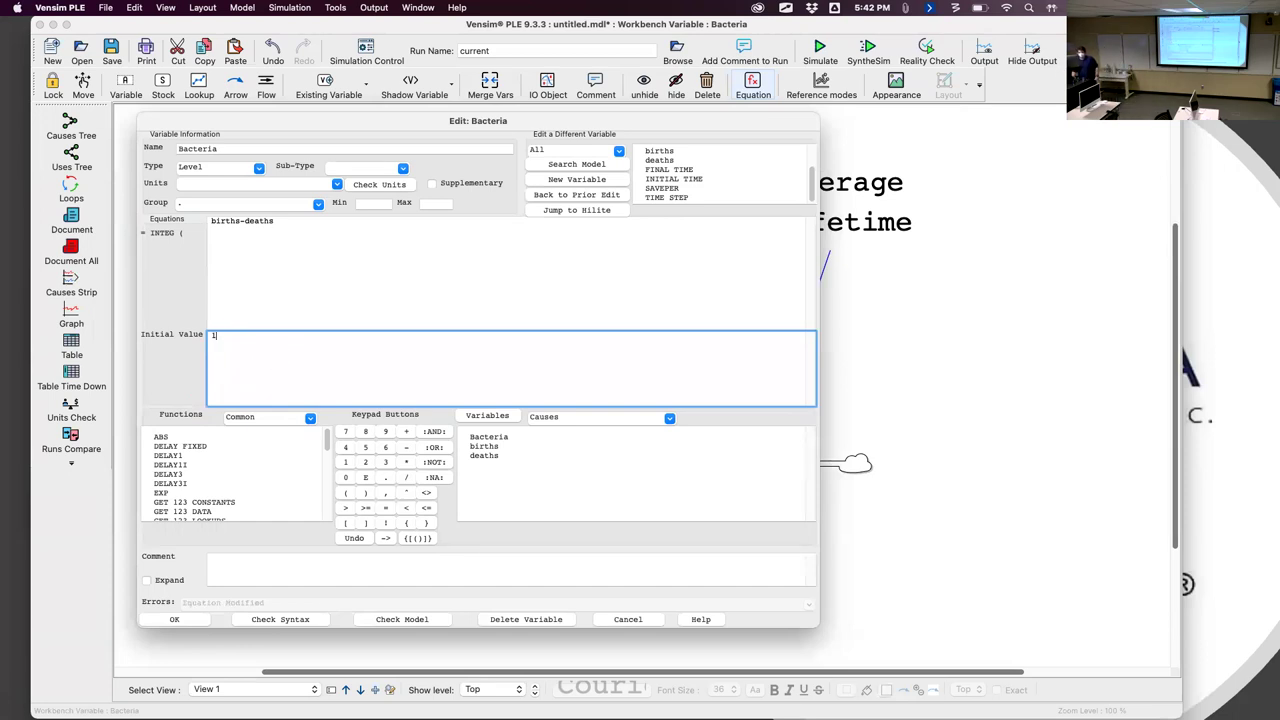
{"action": "left_click", "coordinate": [175, 619]}
{"action": "left_click", "coordinate": [106, 496]}
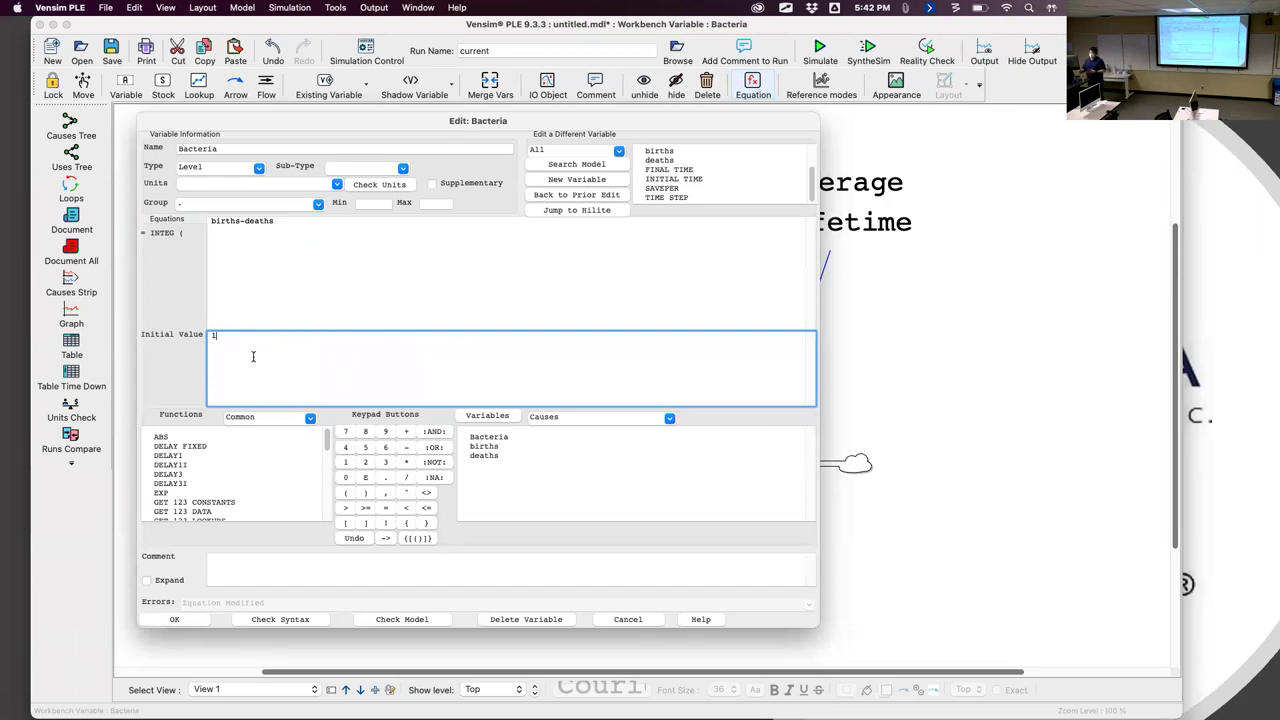
{"action": "left_click", "coordinate": [200, 621]}
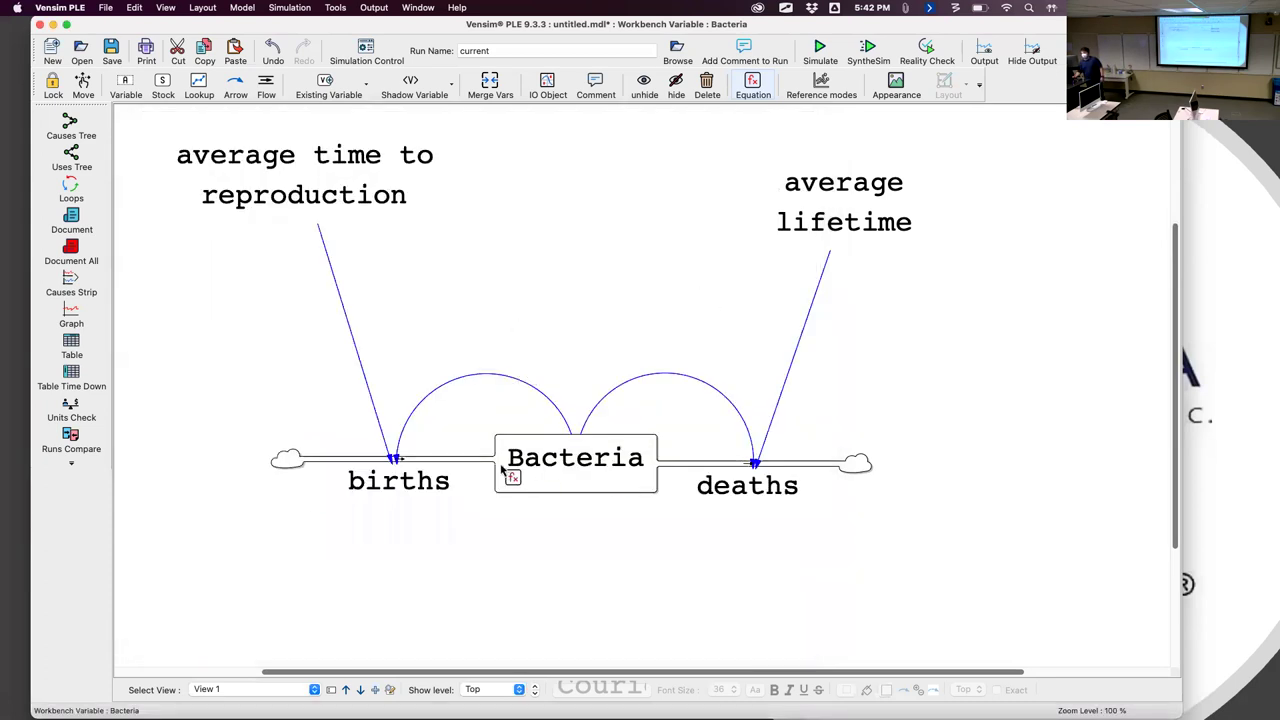
Step: Set the units for time to Second in the time bounds of the model settings
{"action": "left_click", "coordinate": [241, 8]}
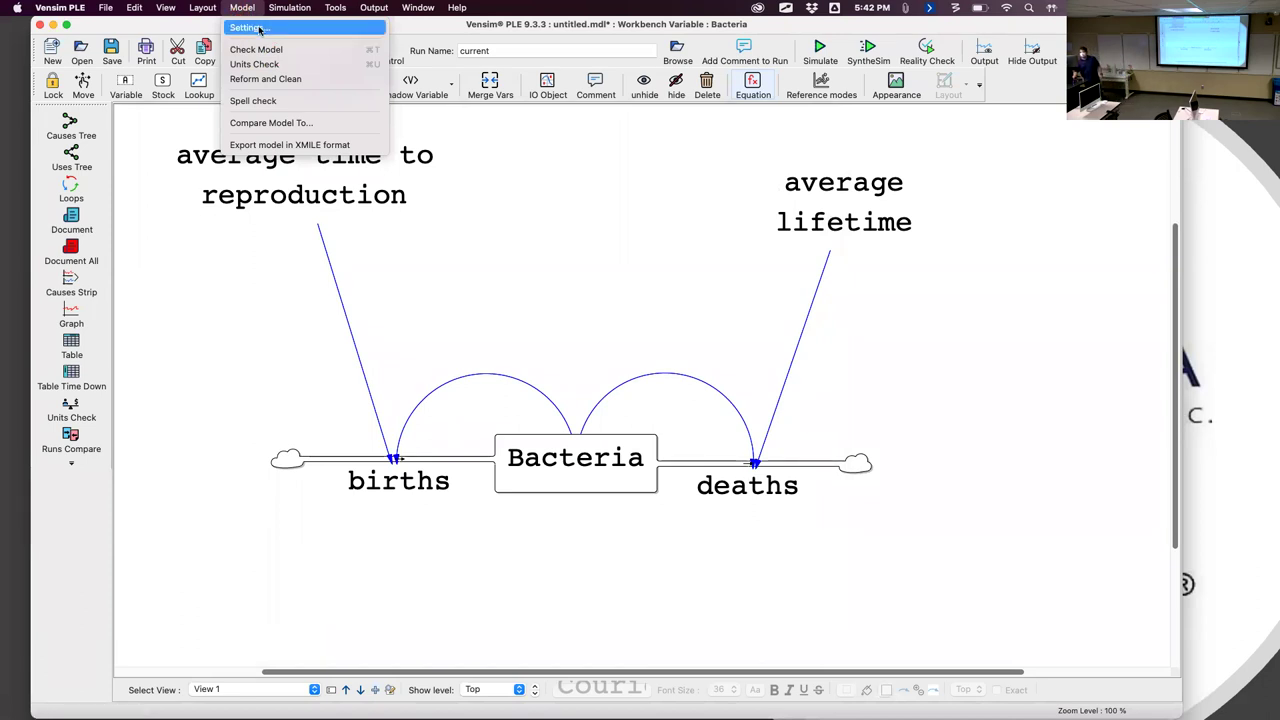
{"action": "left_click", "coordinate": [259, 29]}
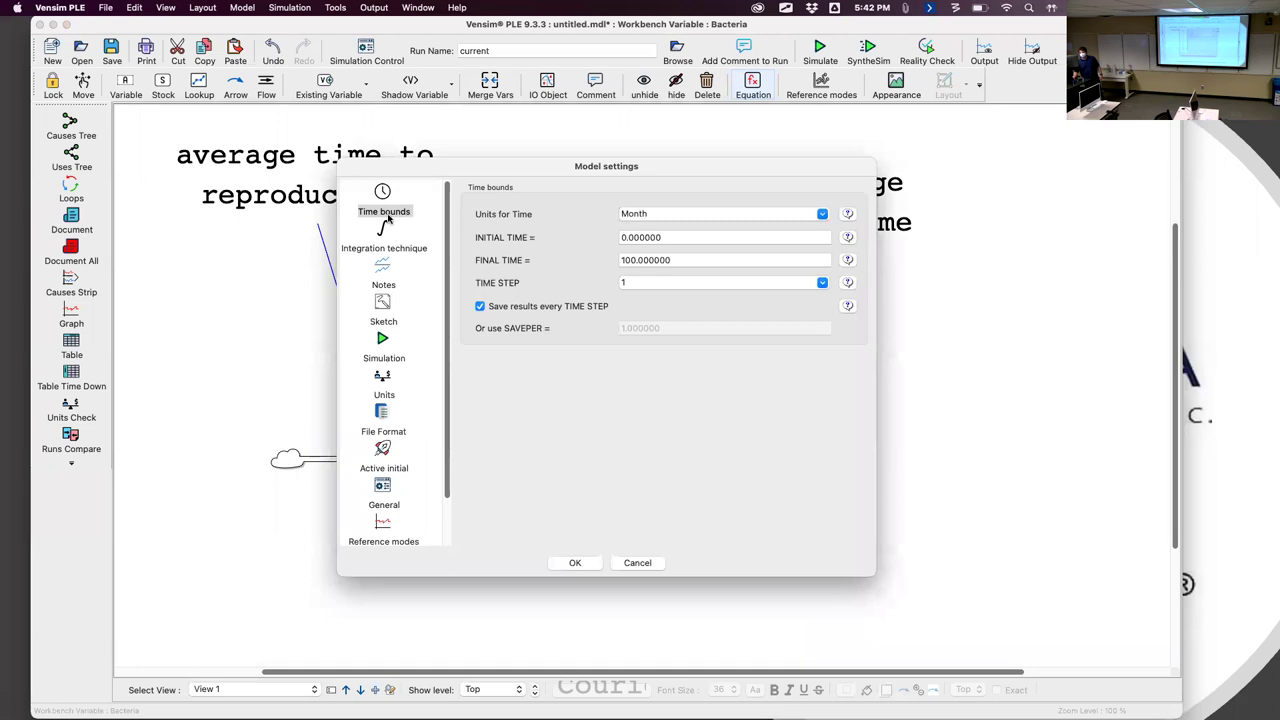
{"action": "left_click_drag", "start_coordinate": [530, 175], "coordinate": [467, 172]}
{"action": "left_click", "coordinate": [321, 193]}
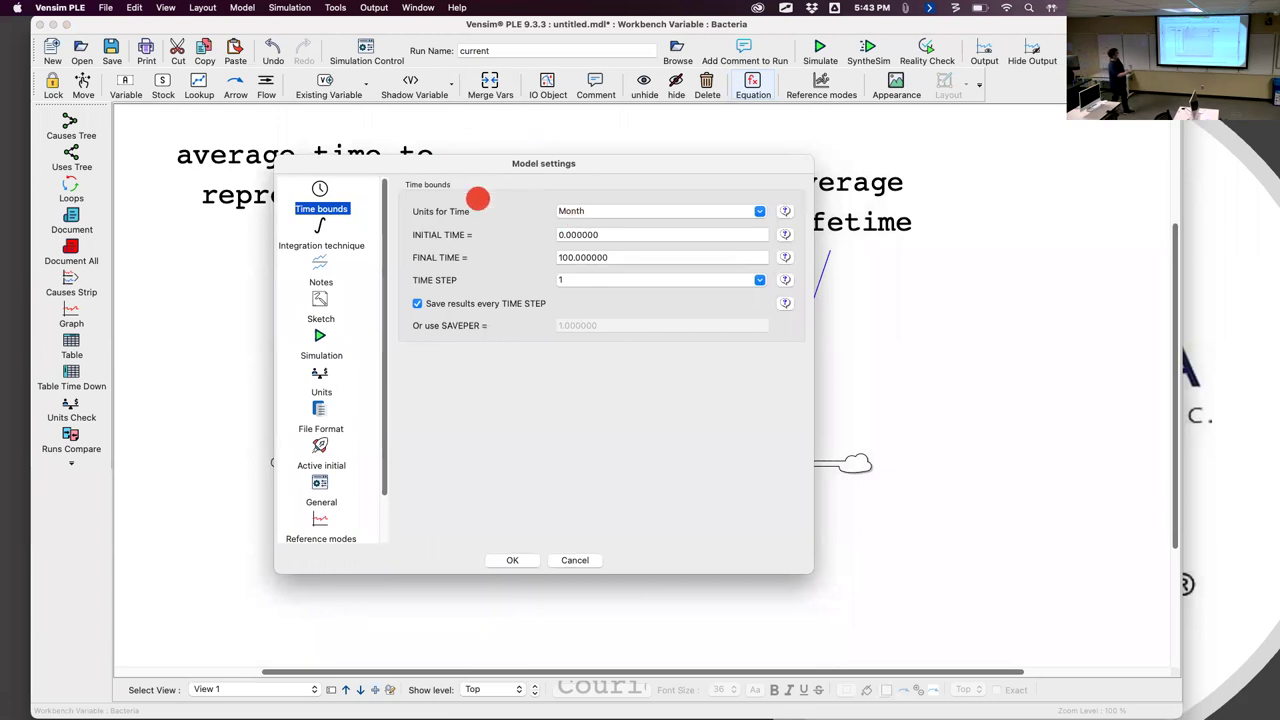
{"action": "left_click", "coordinate": [583, 211]}
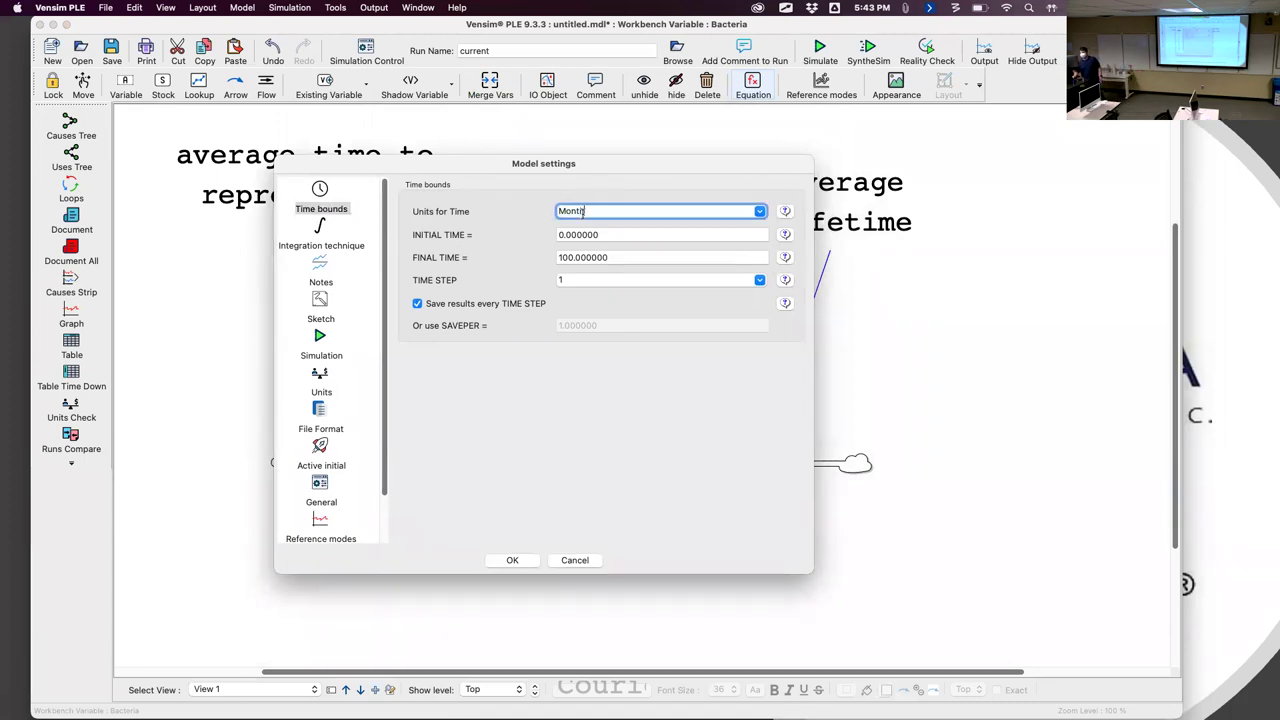
{"action": "left_click", "coordinate": [760, 212]}
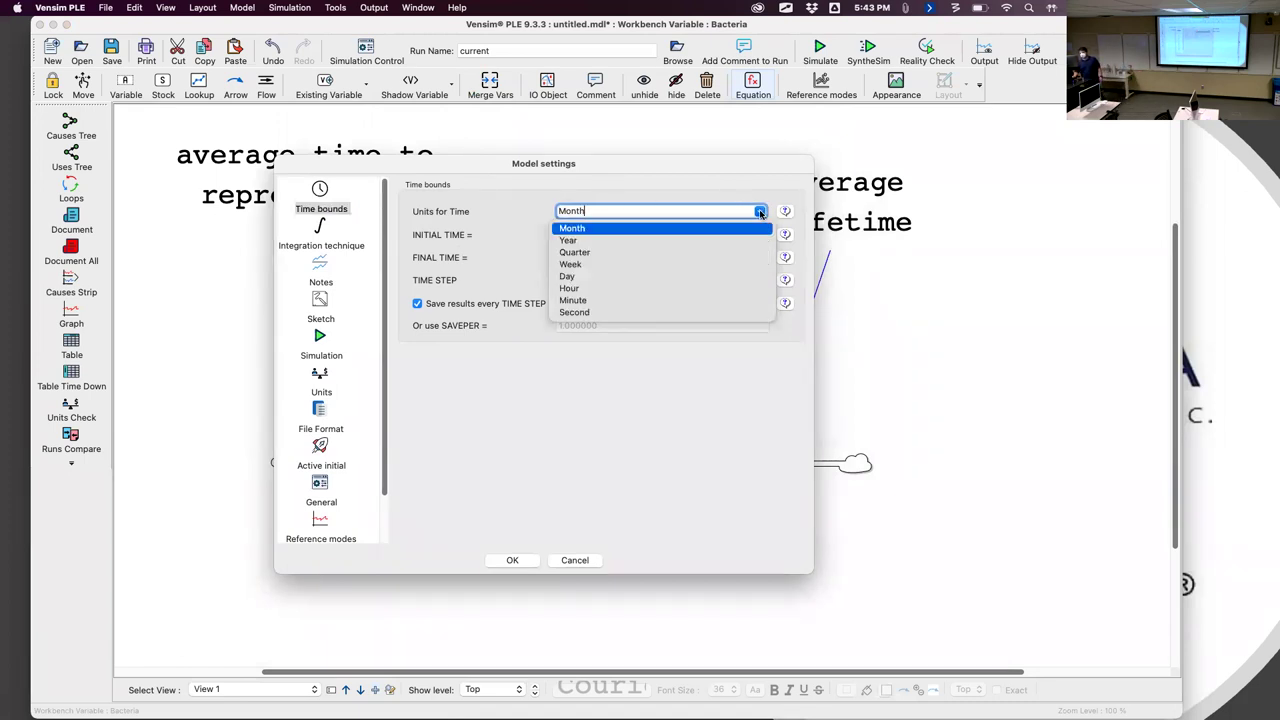
{"action": "left_click", "coordinate": [579, 312]}
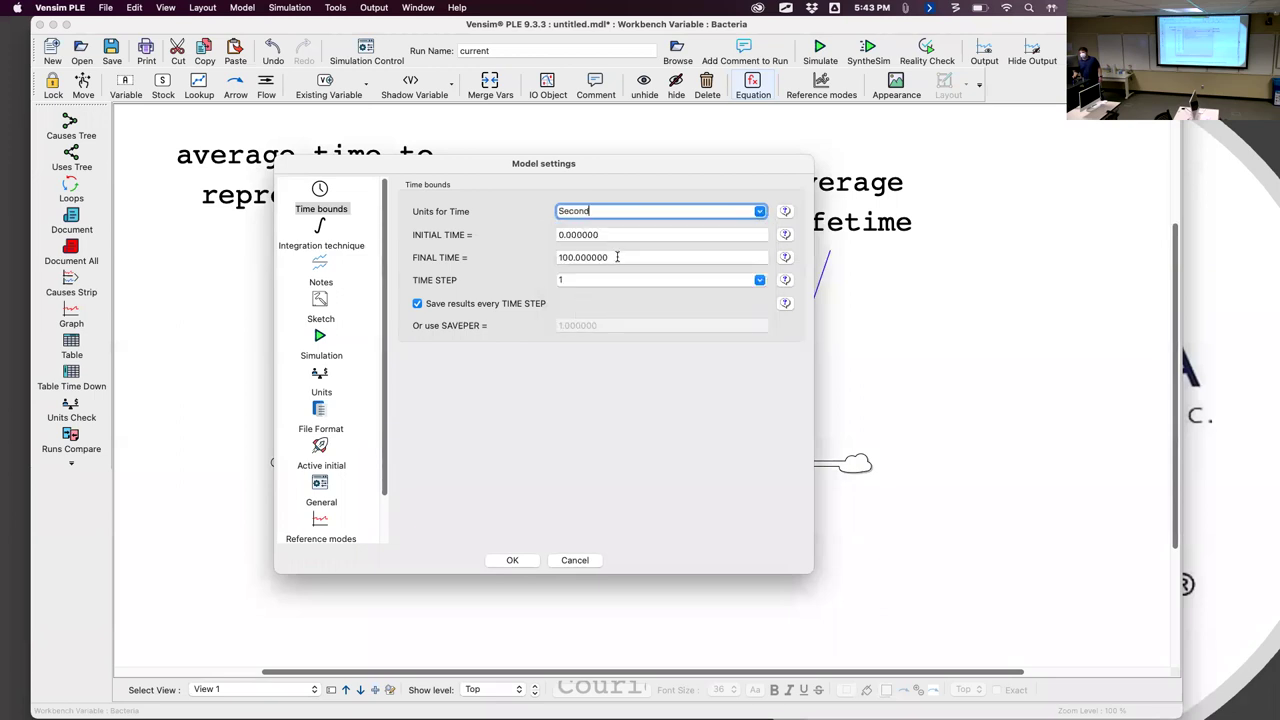
Step: Set the model's final time to 5 and its time step to 0.001, and accept the settings
{"action": "left_click_drag", "start_coordinate": [617, 257], "coordinate": [545, 258]}
{"action": "type", "text": "5"}
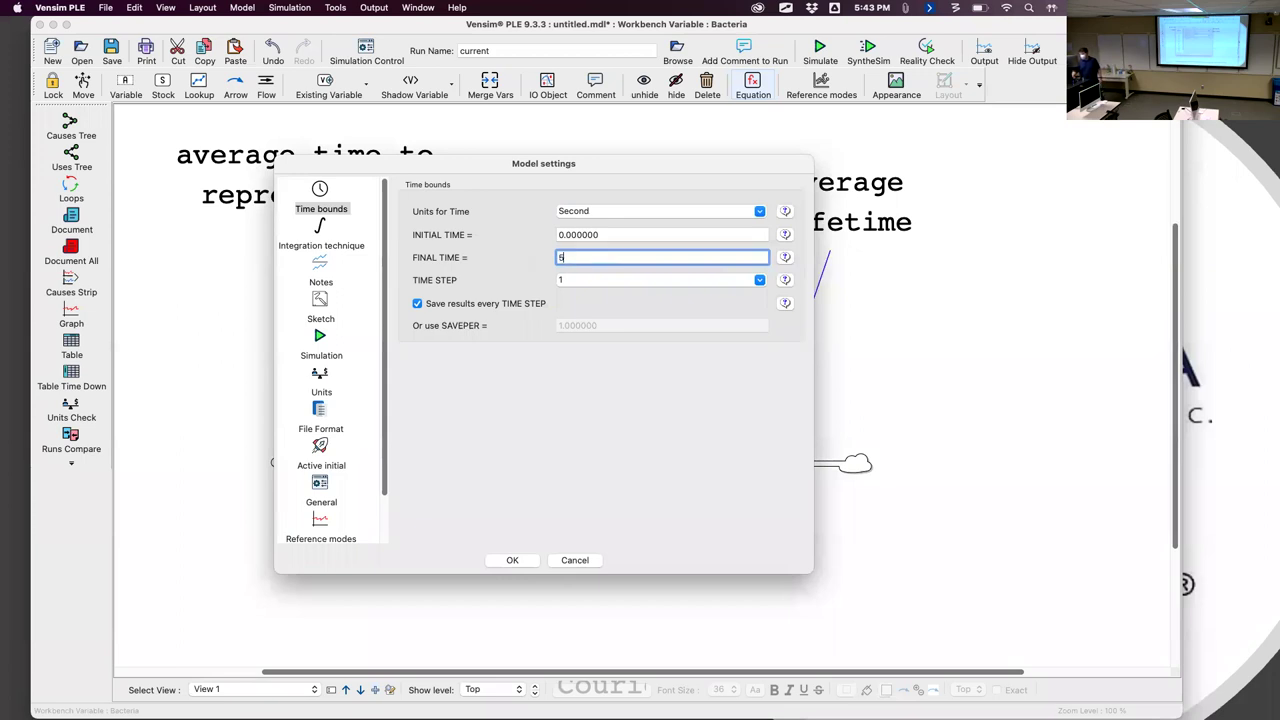
{"action": "left_click", "coordinate": [598, 279]}
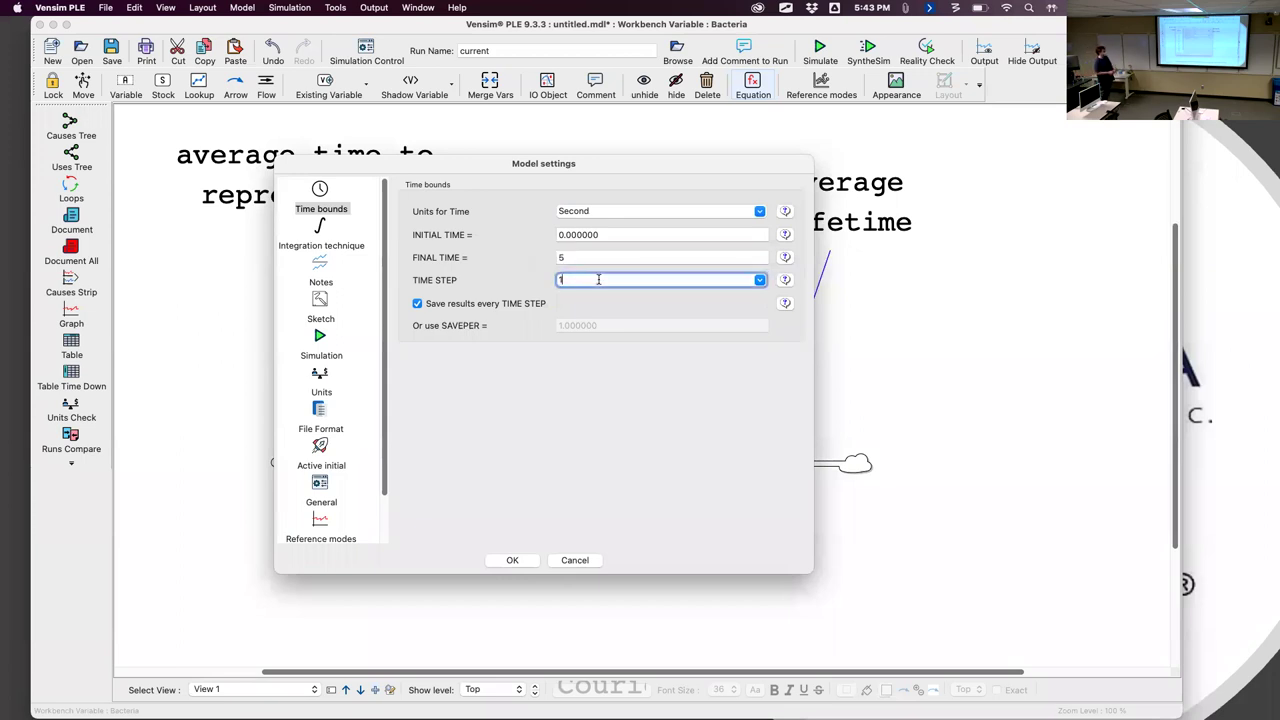
{"action": "left_click_drag", "start_coordinate": [598, 279], "coordinate": [468, 234]}
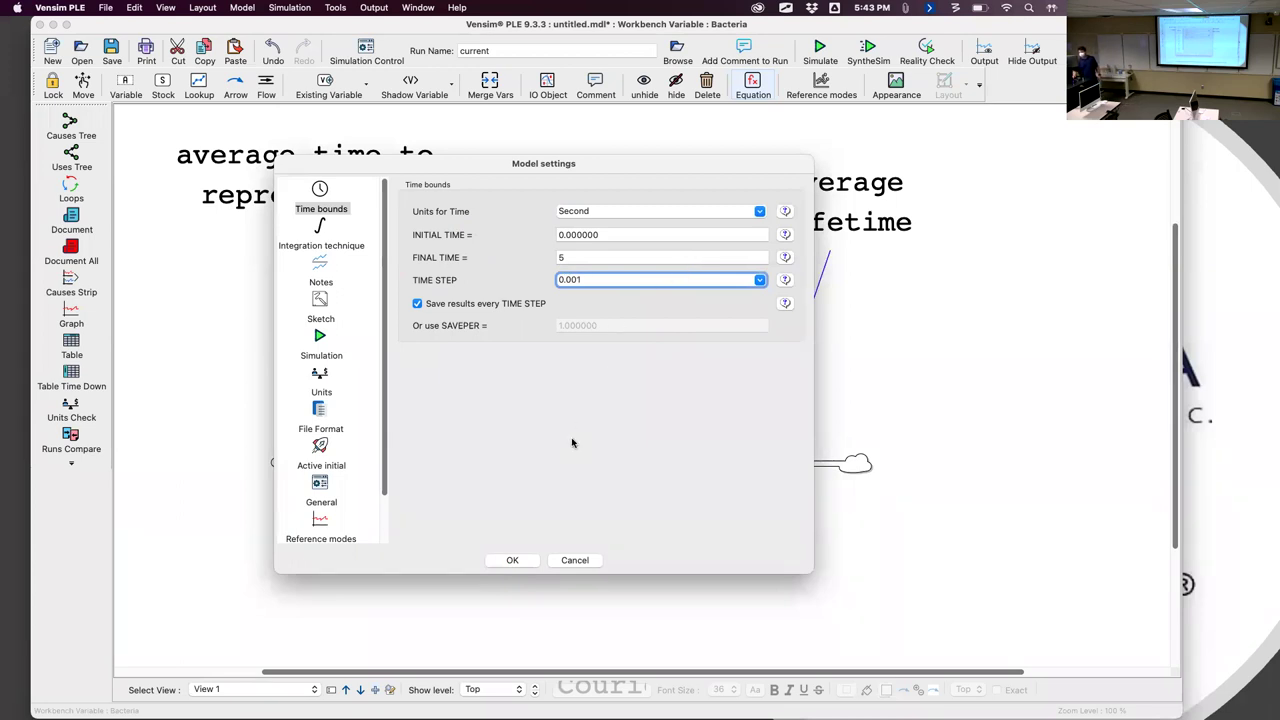
{"action": "left_click", "coordinate": [533, 563]}
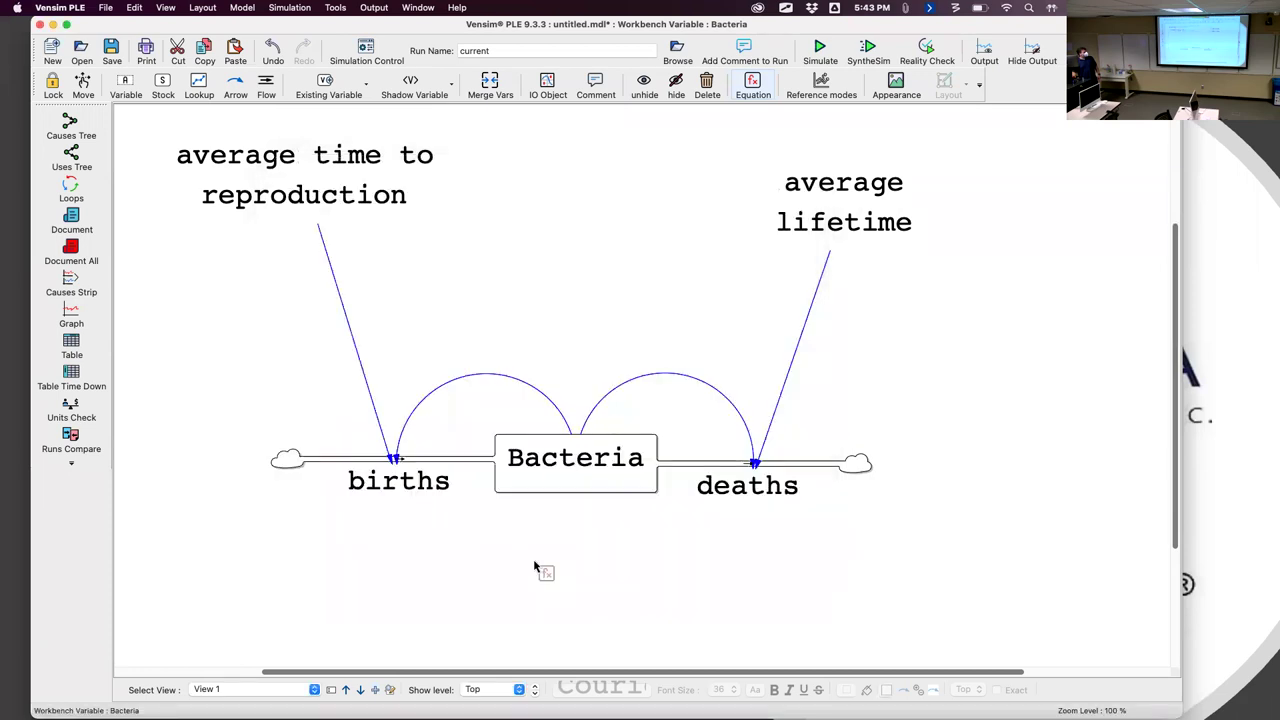